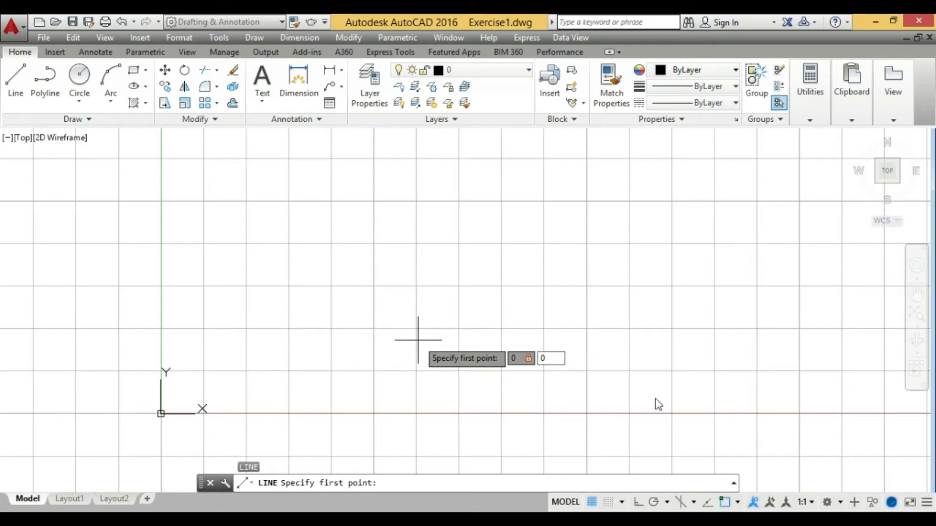
- Start a line at the origin 0,0 and draw segments to absolute coordinates 20,0 and 20,10
key(Return)
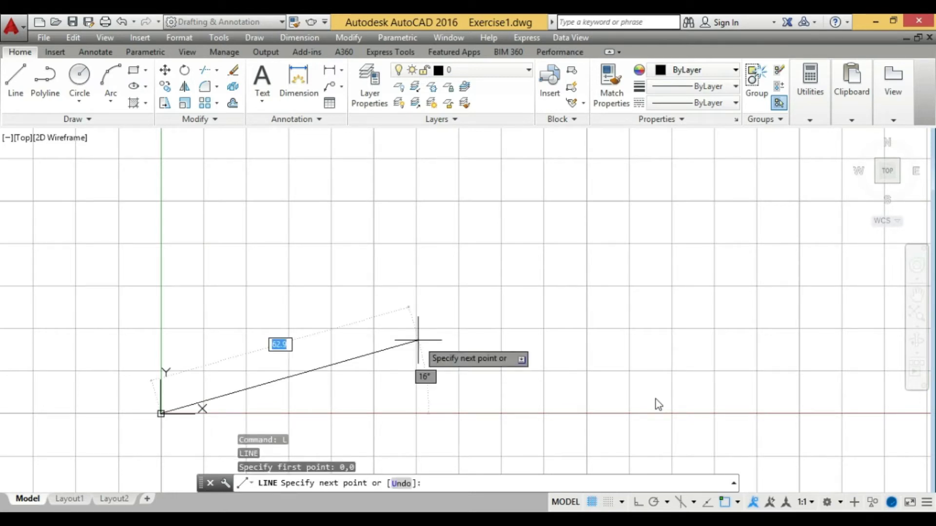
text(20,)
text(0)
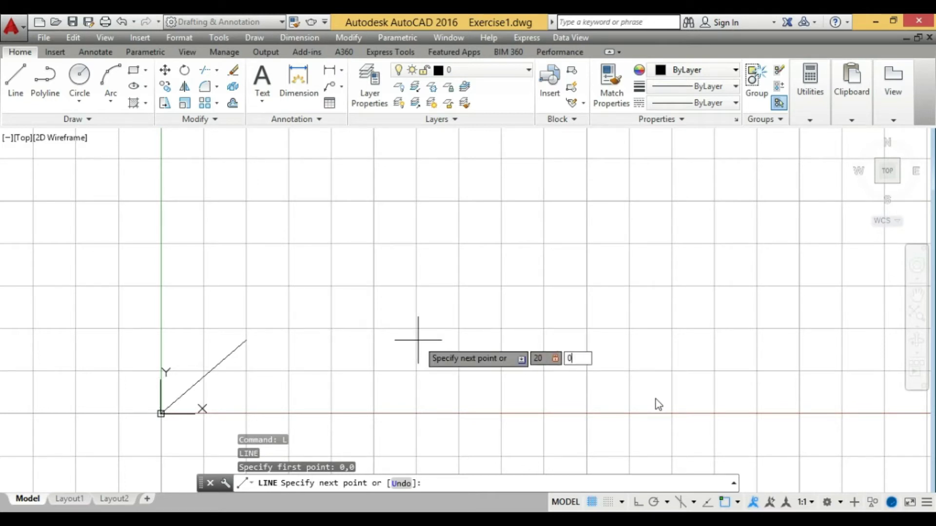
key(Return)
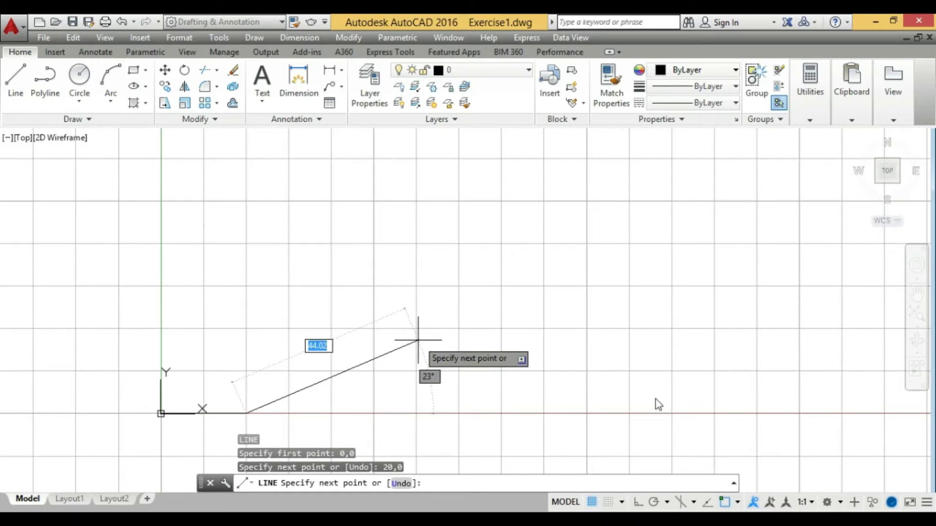
text(20)
key(Tab)
text(10)
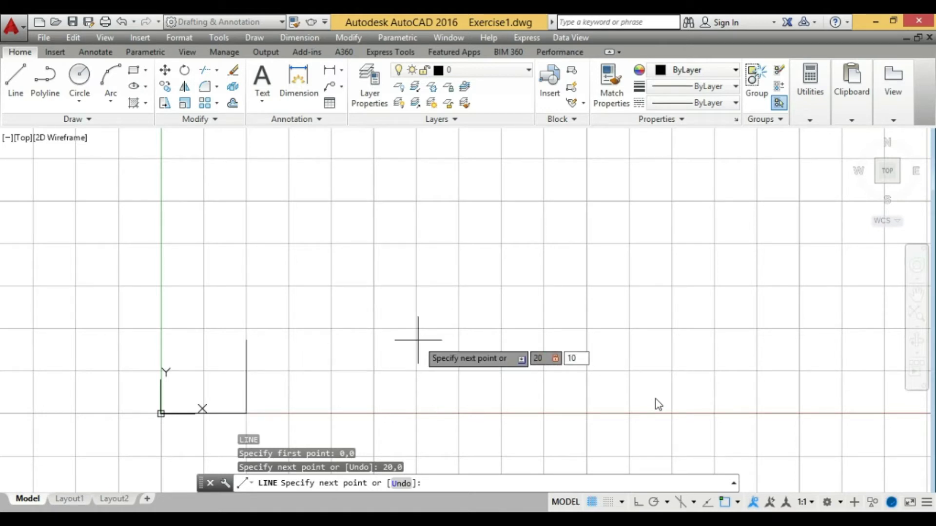
key(Return)
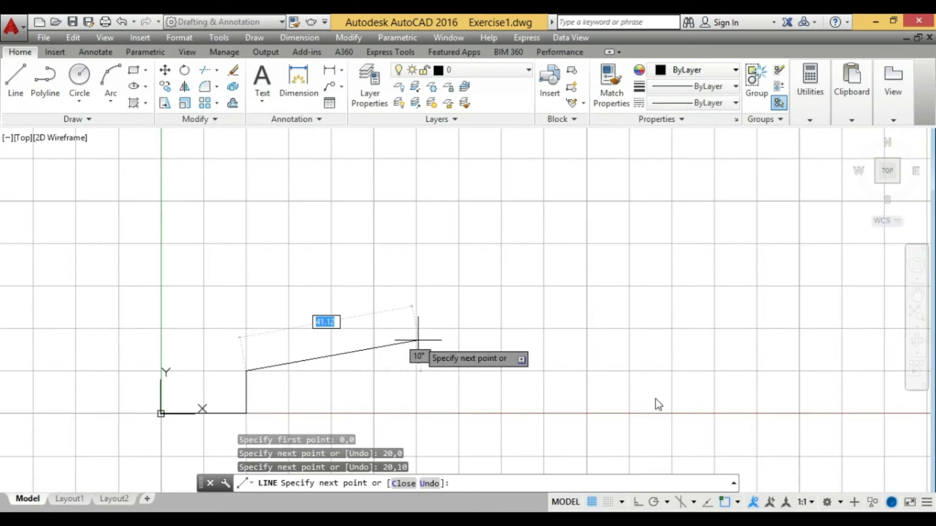
- Continue the line to 10,10 and 10,15 to form the inner side of the lower notch
text(10)
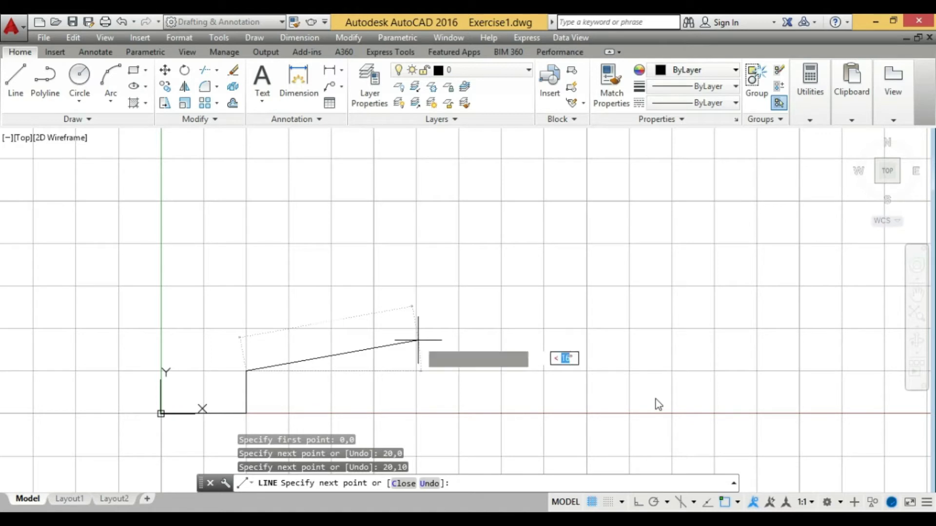
text(,10)
key(Return)
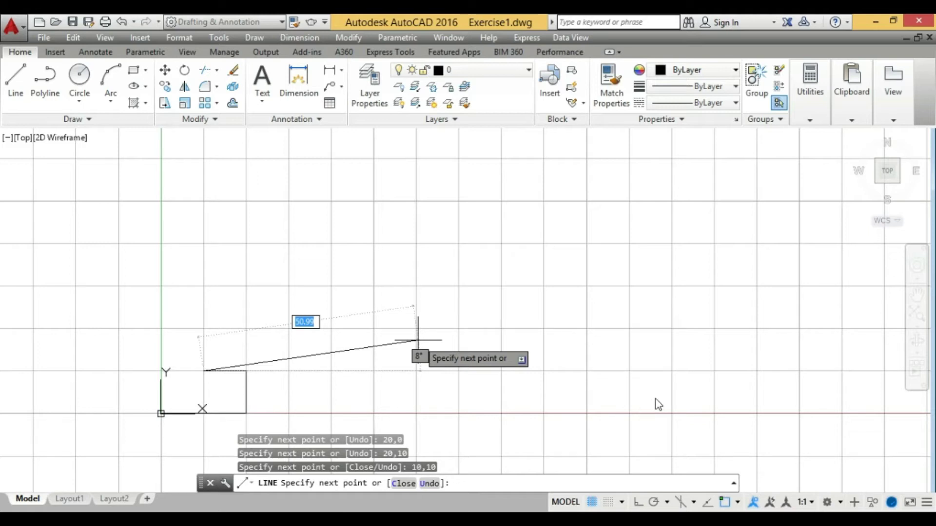
text(10)
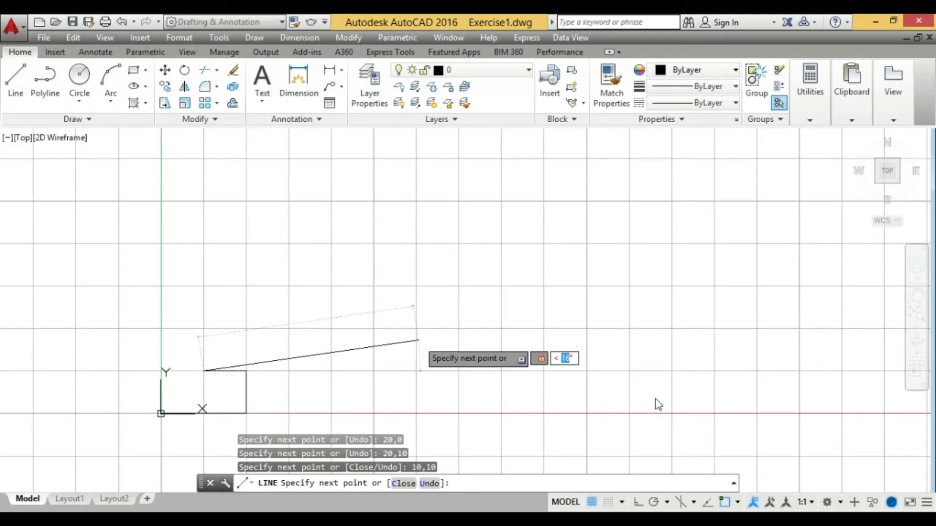
text(,155)
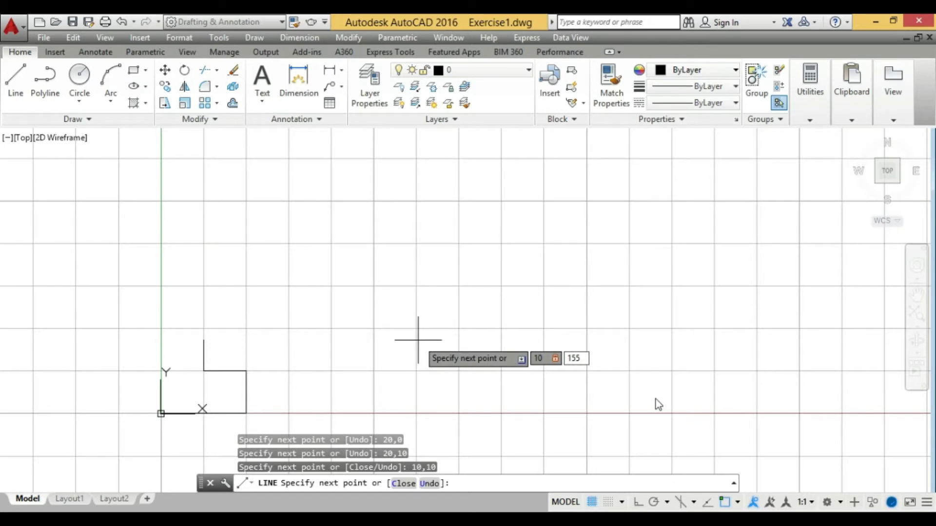
key(BackSpace)
key(Return)
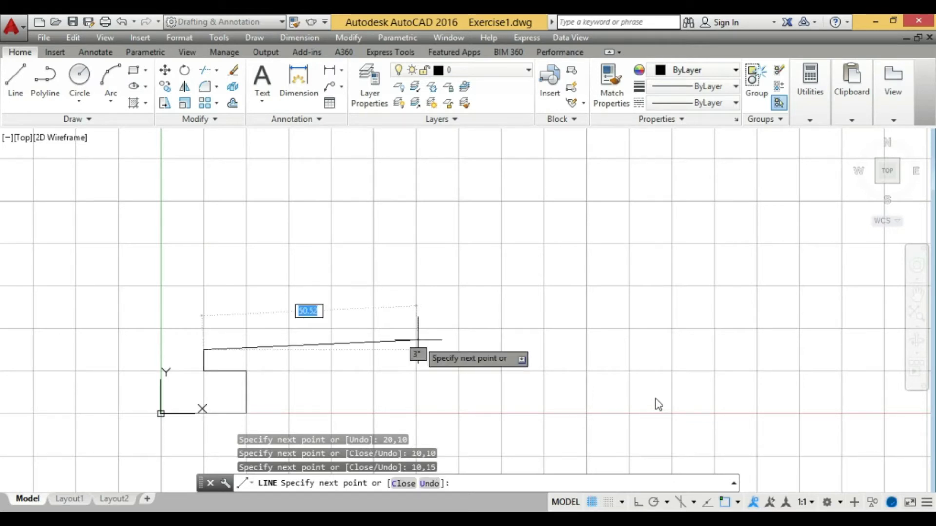
- Continue the line to 20,15 and 20,25 to finish the lower notch and draw the middle outer edge
text(20)
key(Tab)
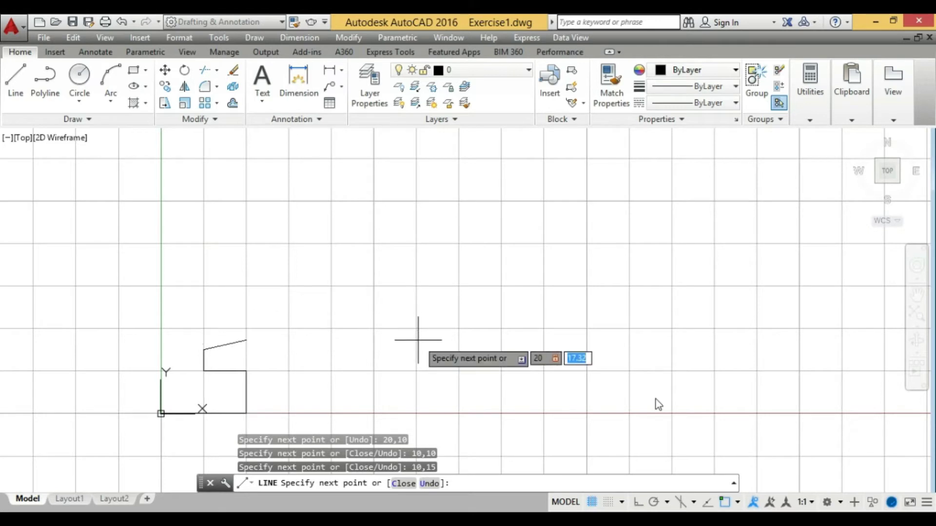
text(15)
key(Return)
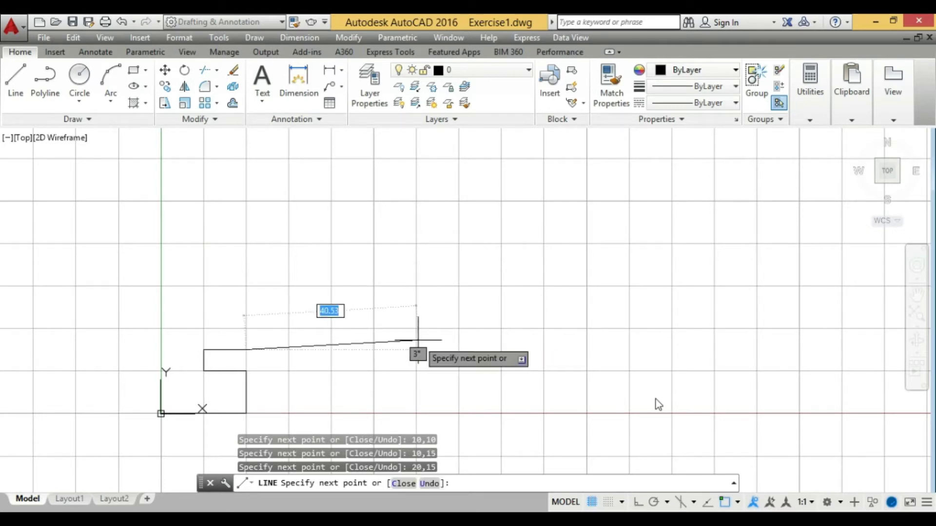
text(20)
key(Tab)
text(25)
key(Return)
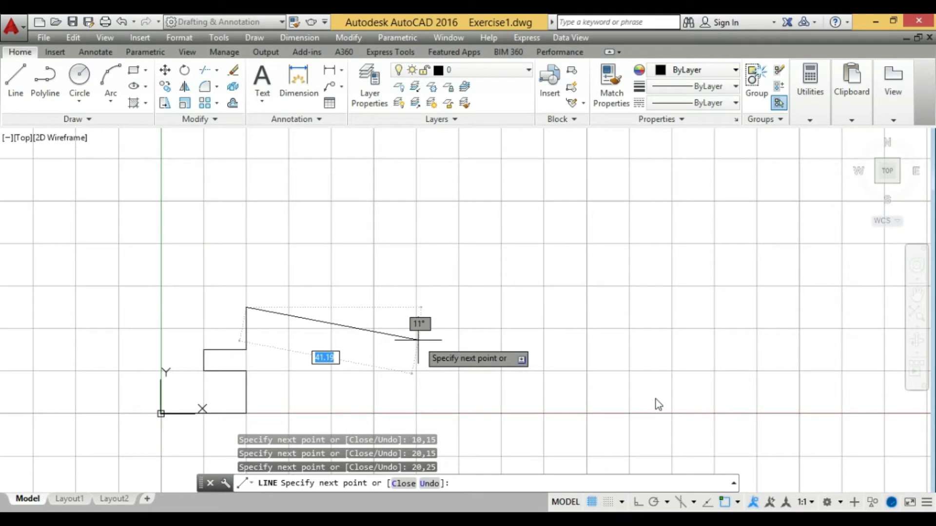
- Continue the line to 10,25 and 10,30 to form the inner side of the upper notch
text(10)
key(Tab)
text(25)
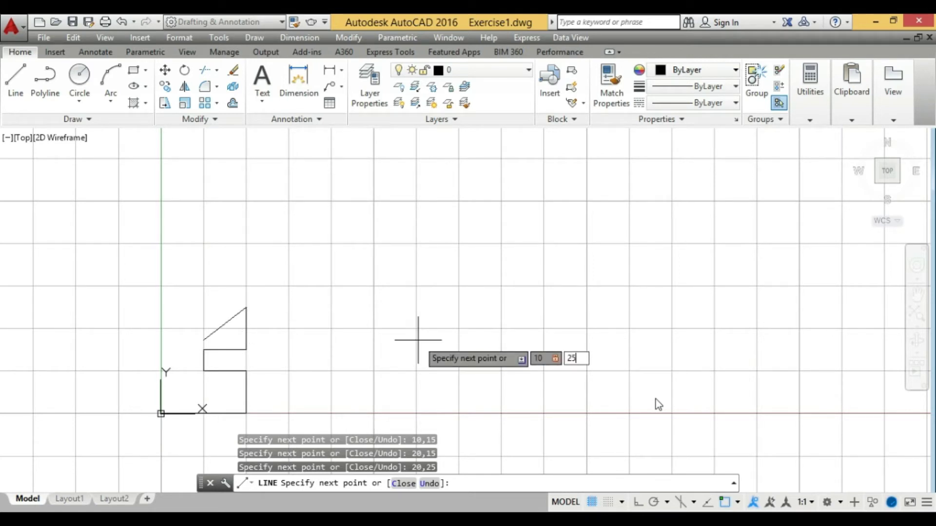
key(Return)
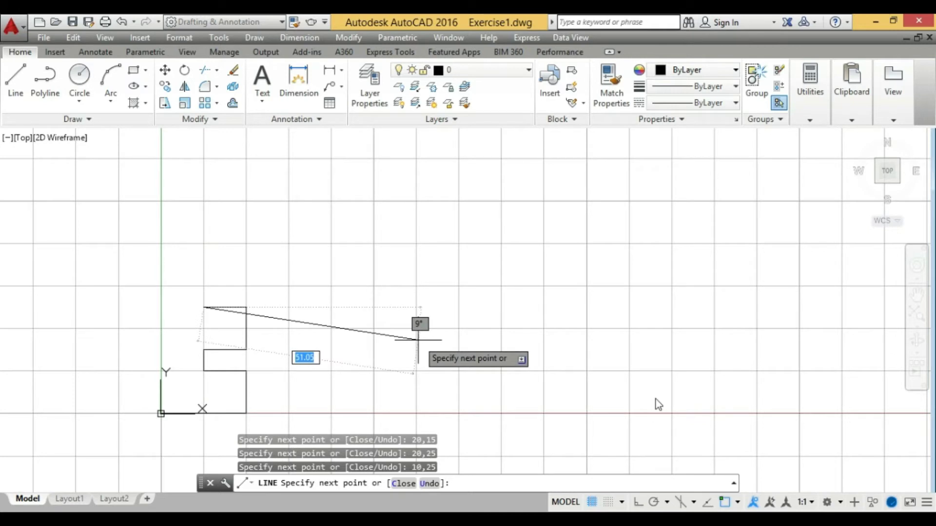
text(10)
key(Tab)
text(30)
key(Return)
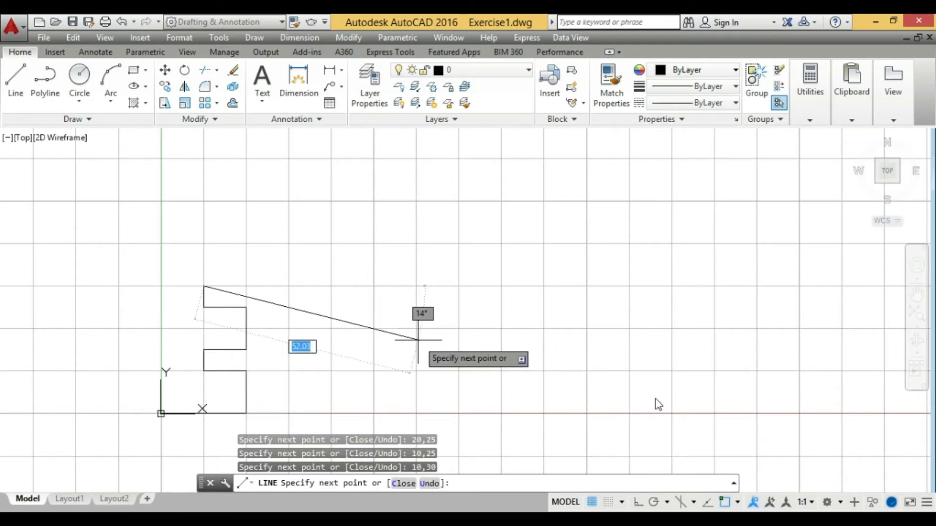
- Continue the line to 20,30 and 20,40 to finish the upper notch and draw the upper outer edge
text(20)
key(Tab)
text(30)
key(Return)
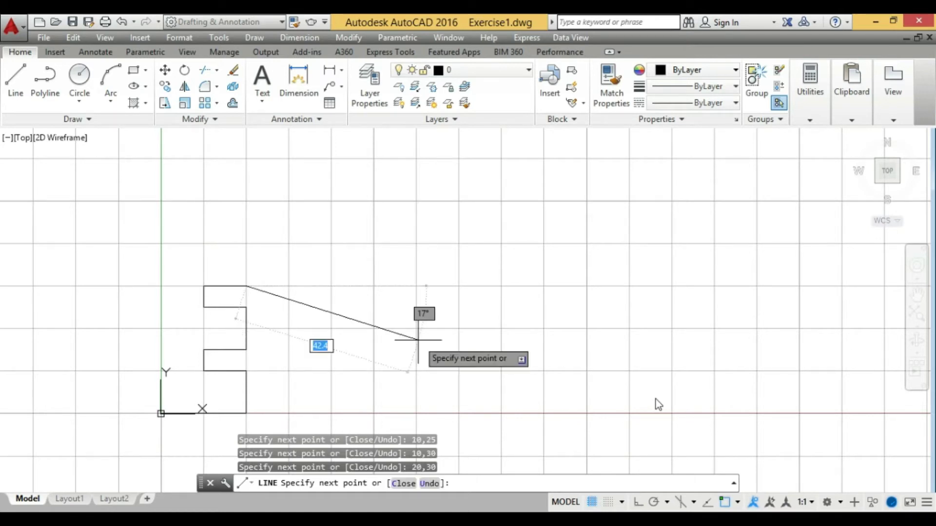
text(20)
key(Tab)
text(40)
key(Return)
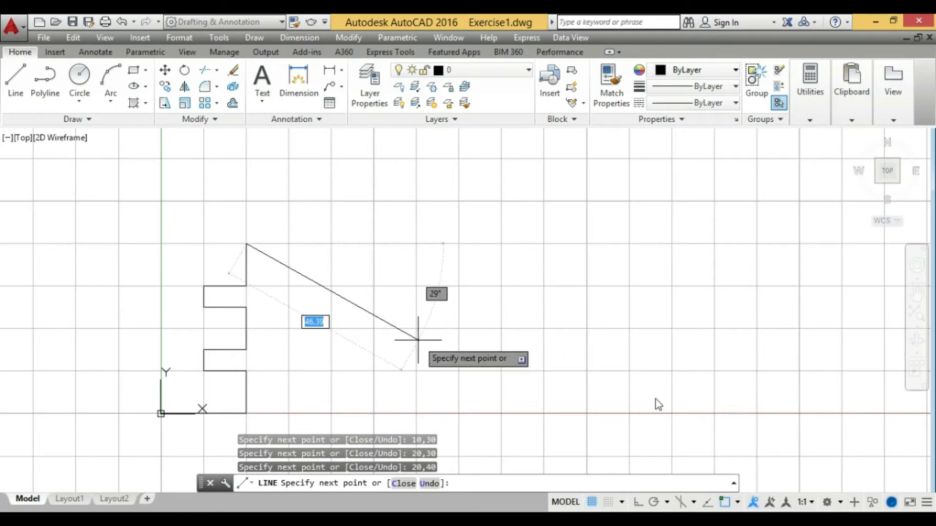
- Draw the top edge to 0,40 and close the outline back to its starting point
text(0)
key(Tab)
text(40)
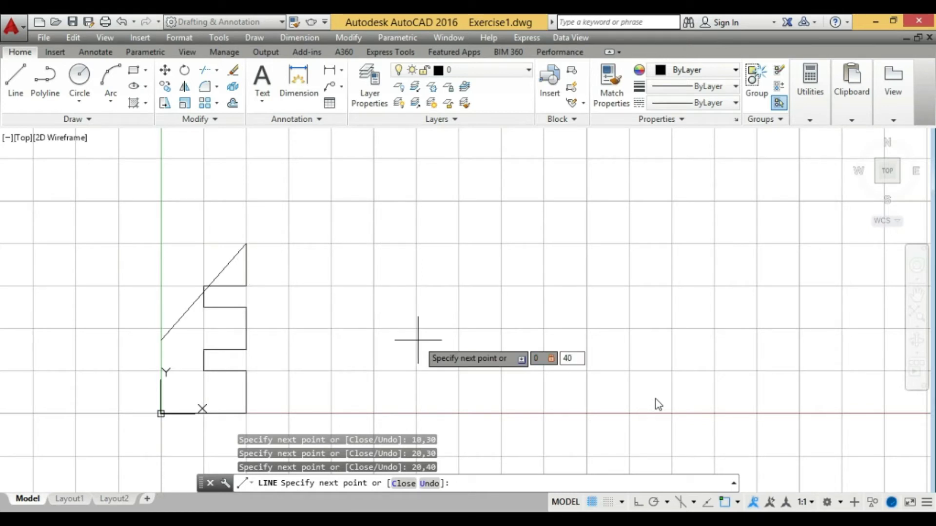
key(Return)
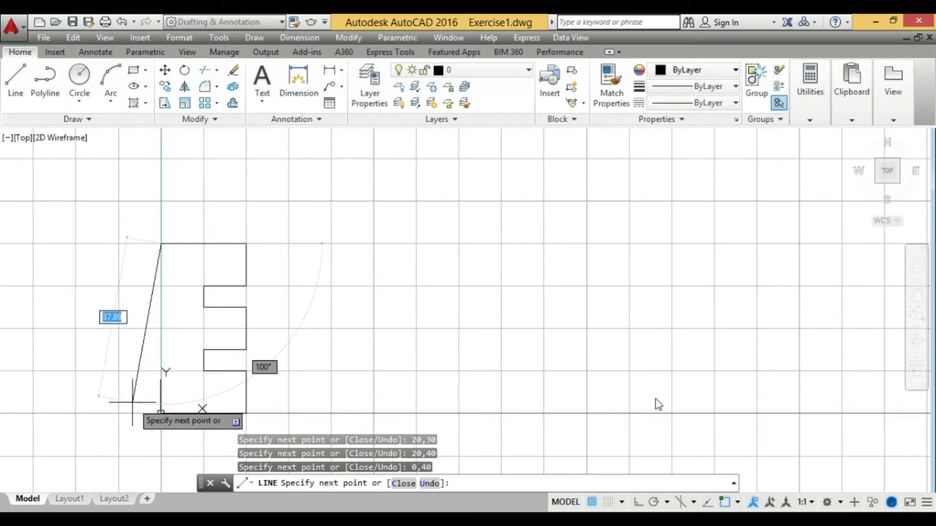
text(c)
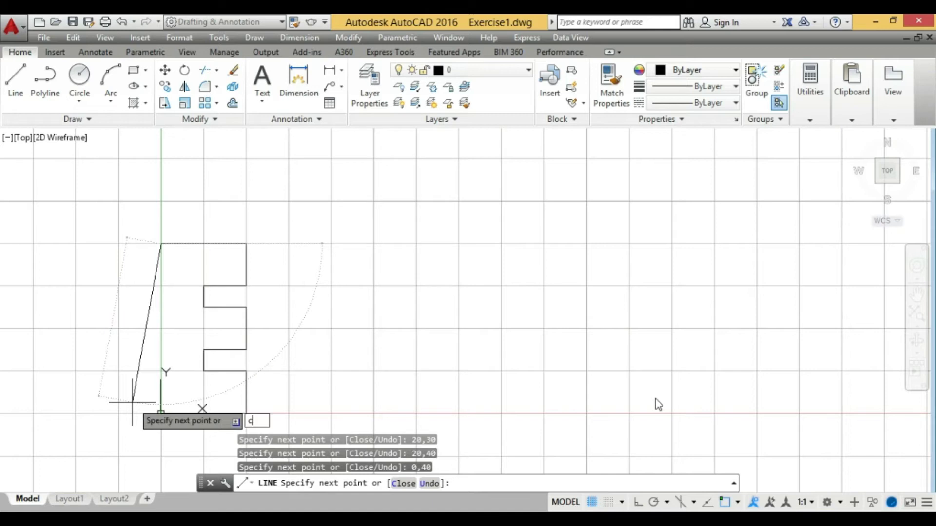
key(Return)
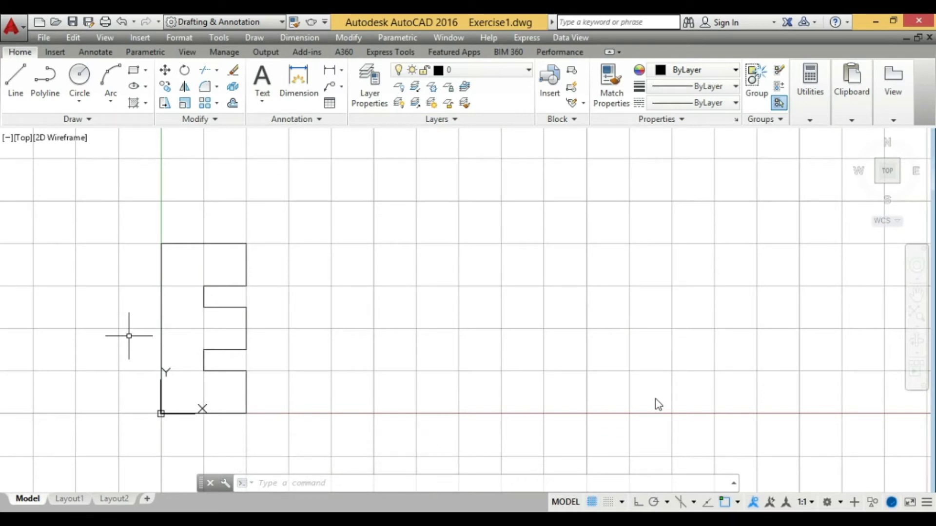
- Zoom to the drawing extents, enlarge the E-shaped outline and centre it to examine the whole shape
text(z)
key(Return)
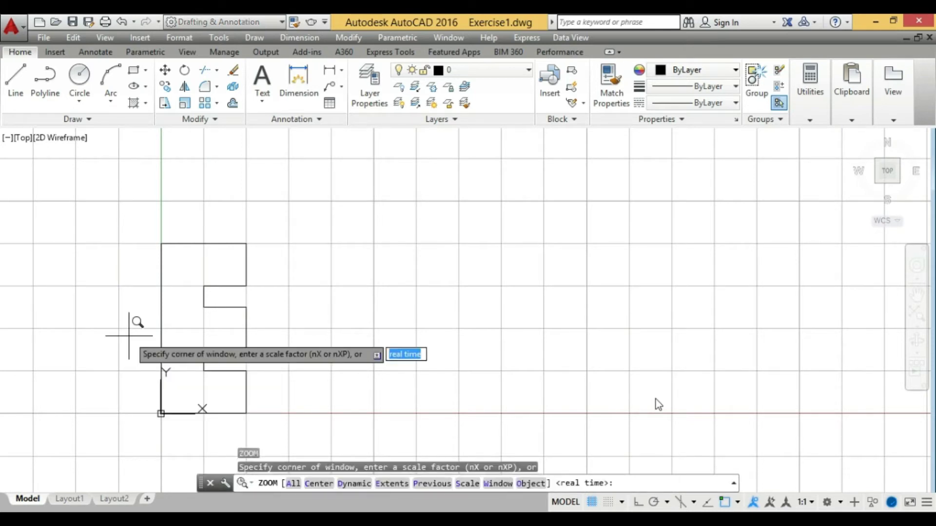
text(2x)
key(Return)
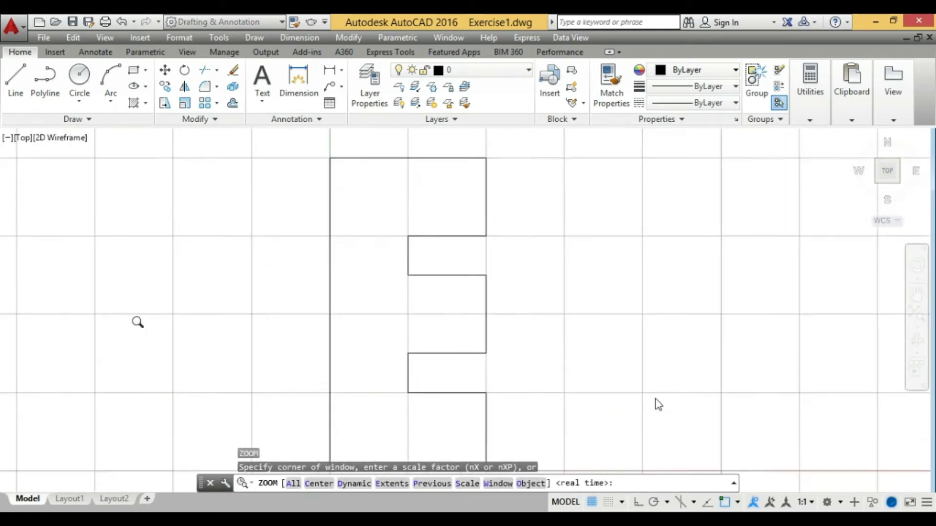
text(e)
key(Return)
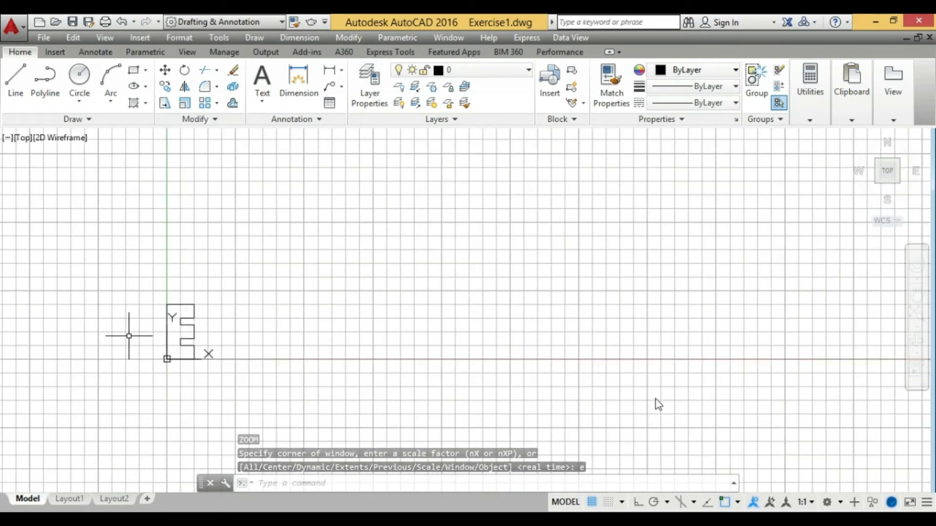
text(z)
key(Return)
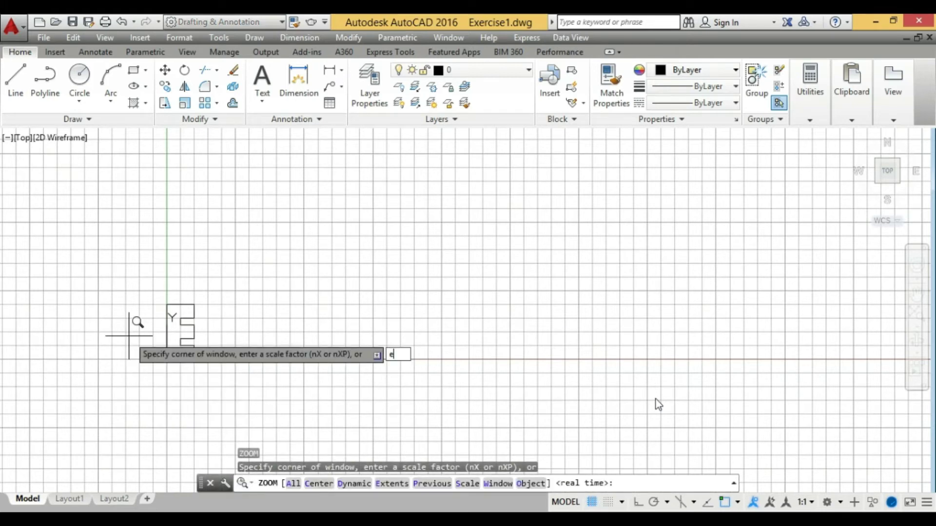
scroll(128, 336, up, 8)
text(e)
key(Return)
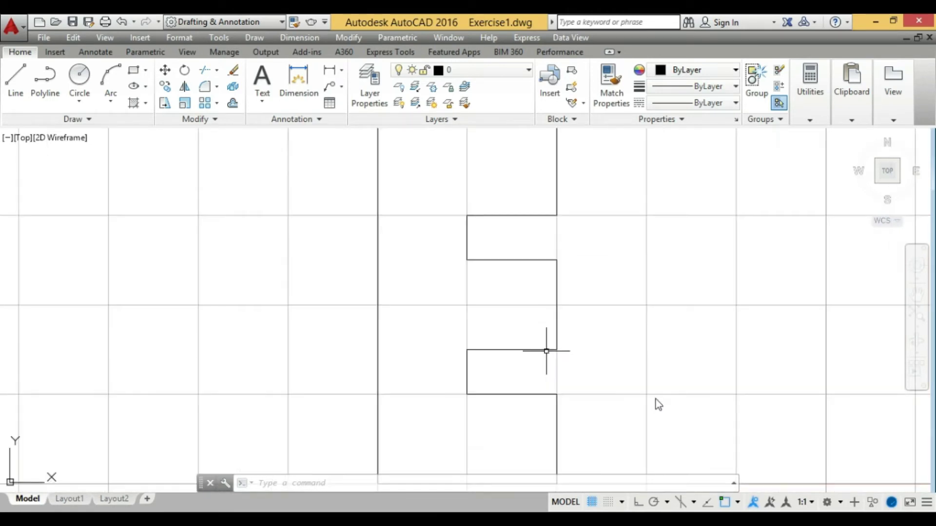
scroll(547, 351, down, 1)
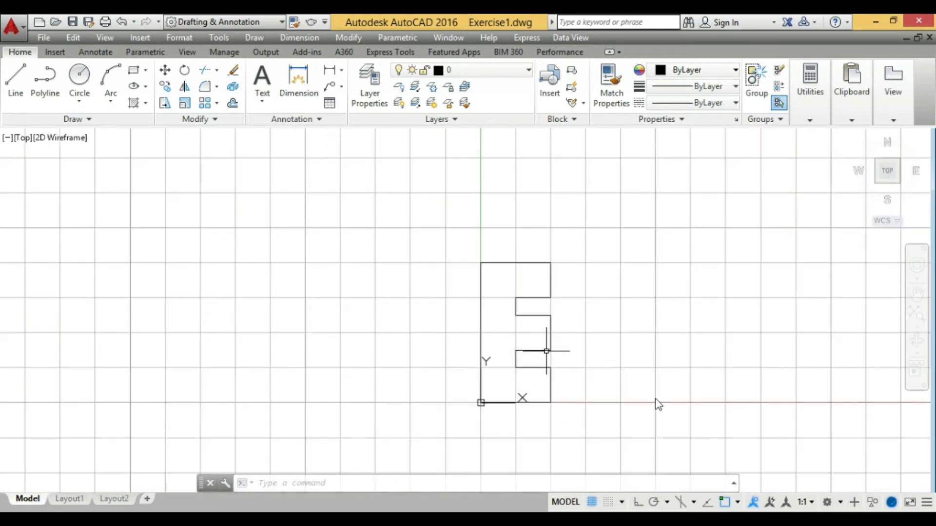
mouse_move(539, 344)
middle_down()
mouse_move(443, 359)
mouse_move(438, 348)
middle_up()
scroll(397, 346, up, 2)
scroll(397, 346, down, 2)
scroll(397, 346, up, 2)
mouse_move(403, 382)
middle_down()
mouse_move(385, 374)
mouse_move(399, 378)
mouse_move(389, 352)
middle_up()
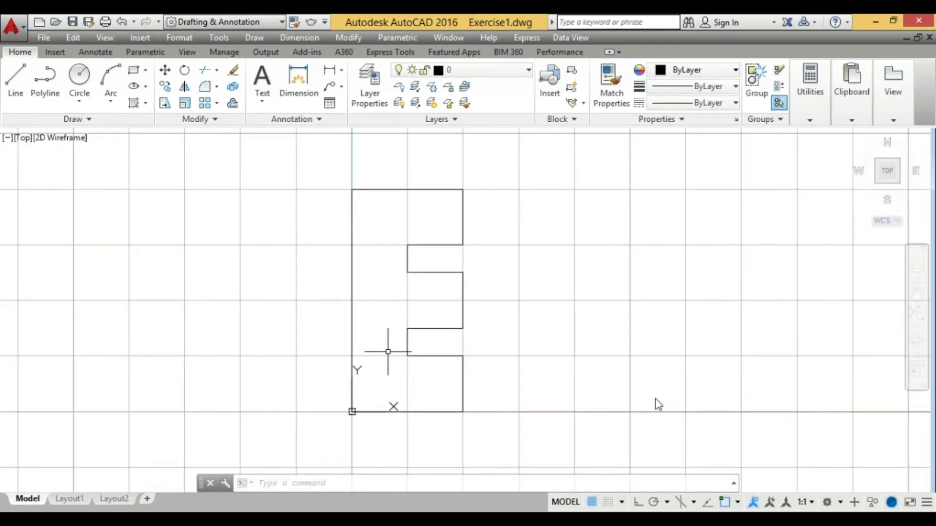
mouse_move(472, 339)
middle_down()
mouse_move(455, 355)
mouse_move(527, 363)
mouse_move(507, 362)
middle_up()
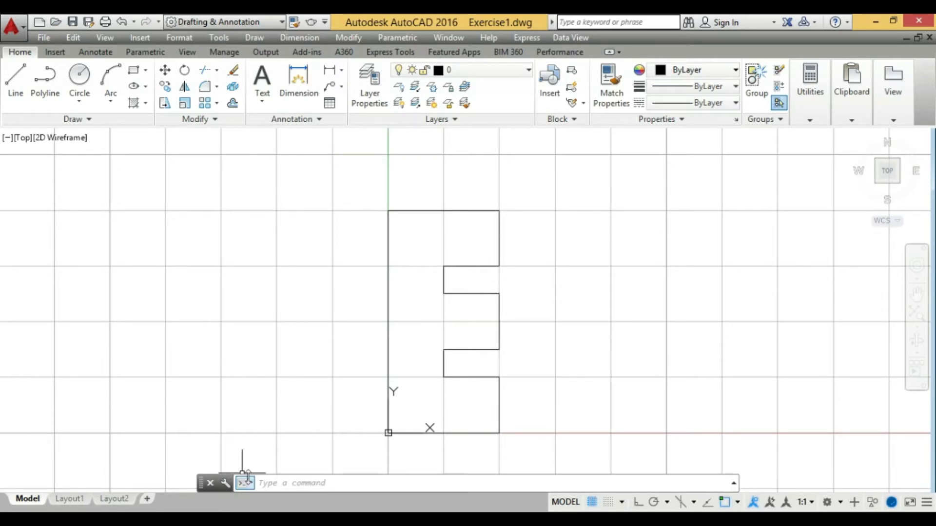
- Expand the command history to review the entered line coordinates, and collapse it back to one line
mouse_move(253, 476)
mouse_down()
mouse_move(277, 114)
mouse_move(281, 238)
mouse_up()
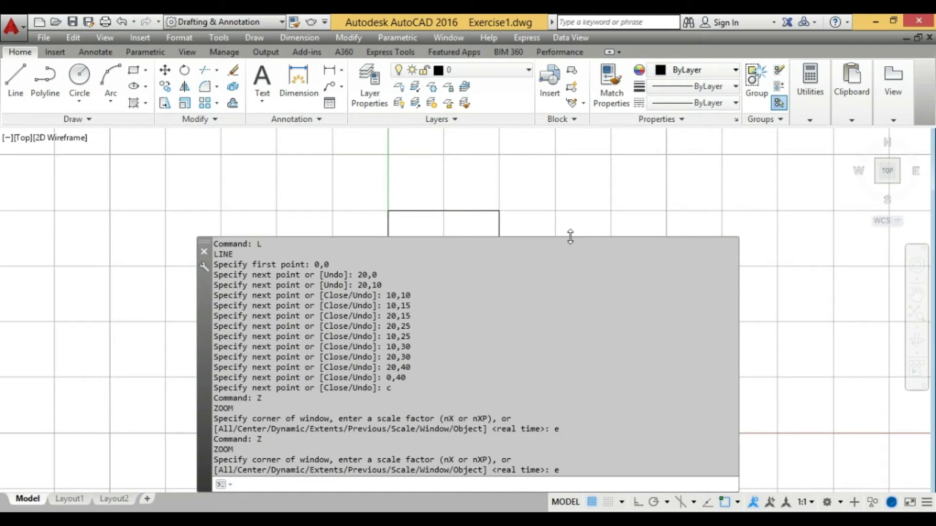
drag(558, 241, 527, 487)
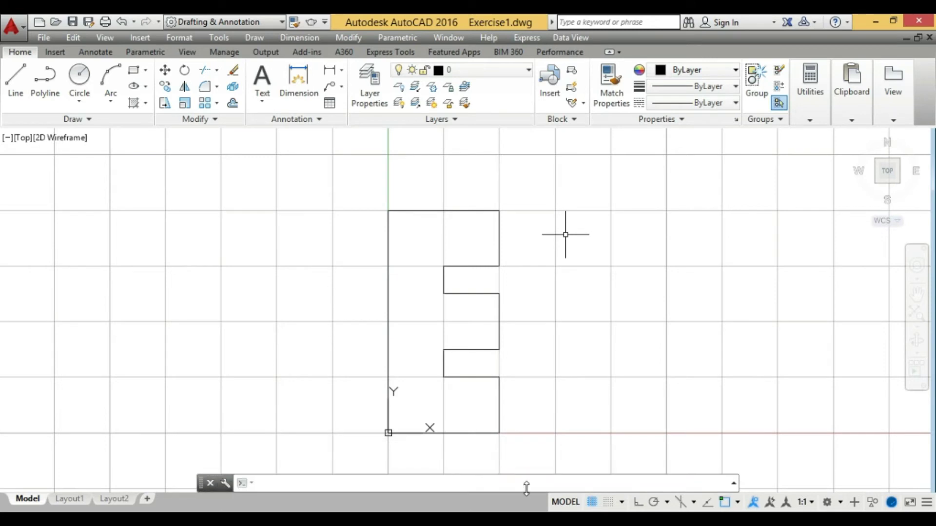
- Select every line of the E-shaped outline and erase all of them from the drawing
scroll(403, 318, up, 3)
scroll(403, 317, down, 3)
middle_drag(415, 341, 200, 335)
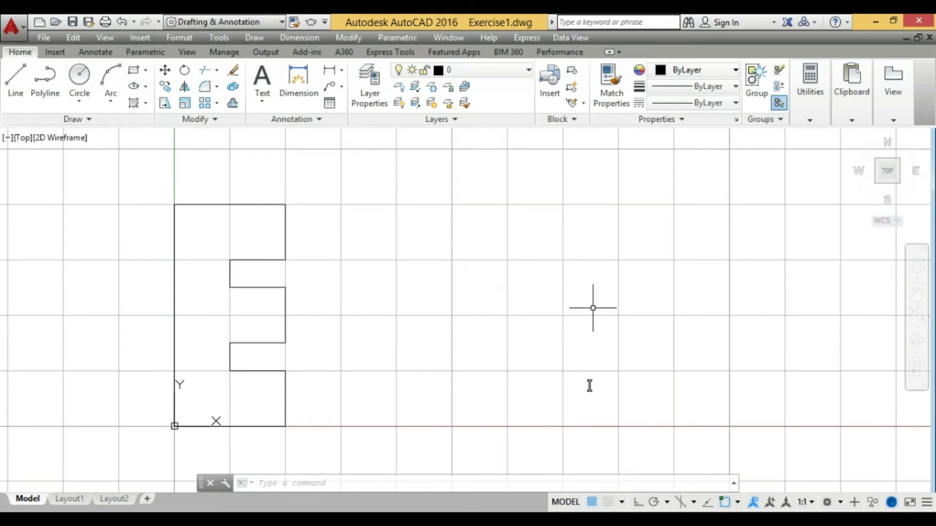
key(ctrl+a)
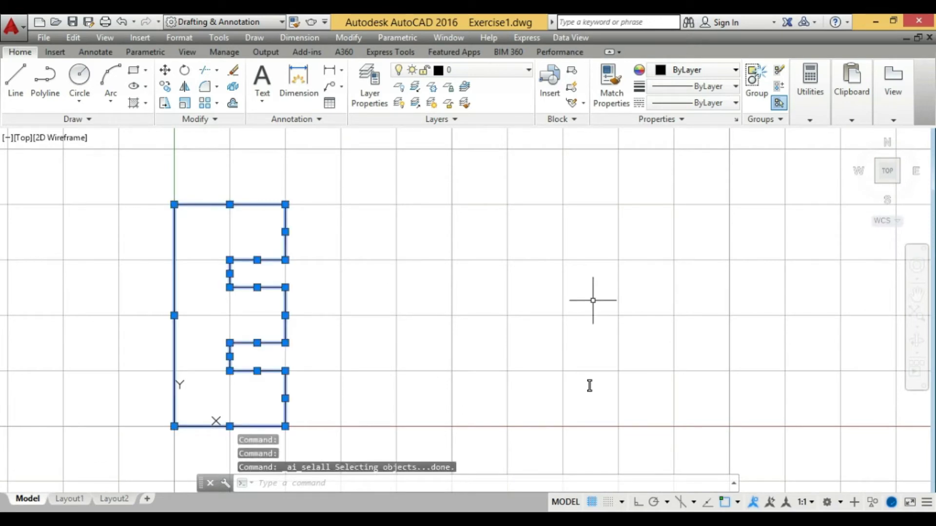
key(Delete)
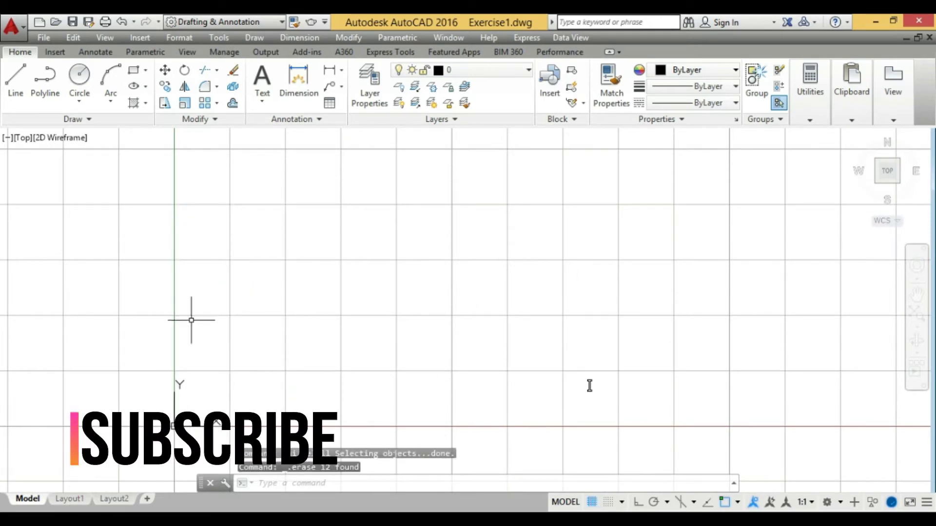
- Start a new line with its first point at the origin 0,0
middle_drag(192, 319, 249, 320)
key(Escape)
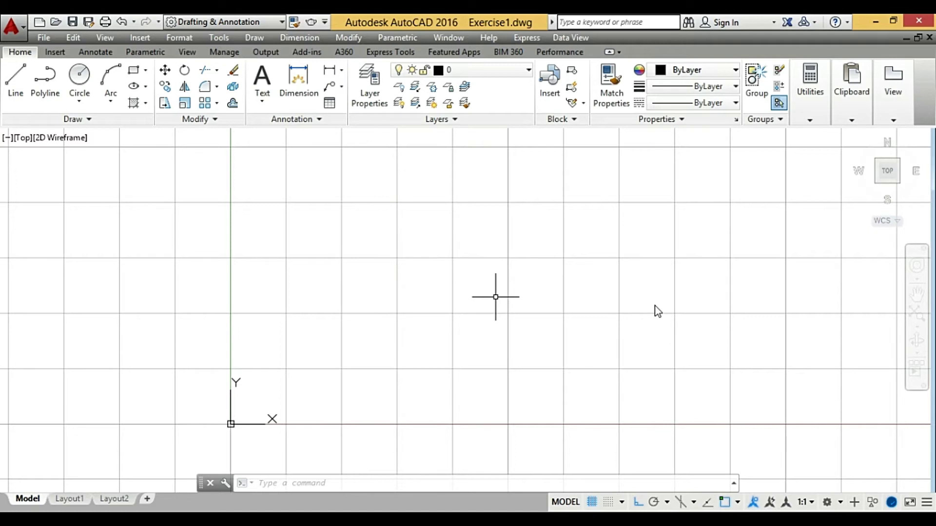
text(l)
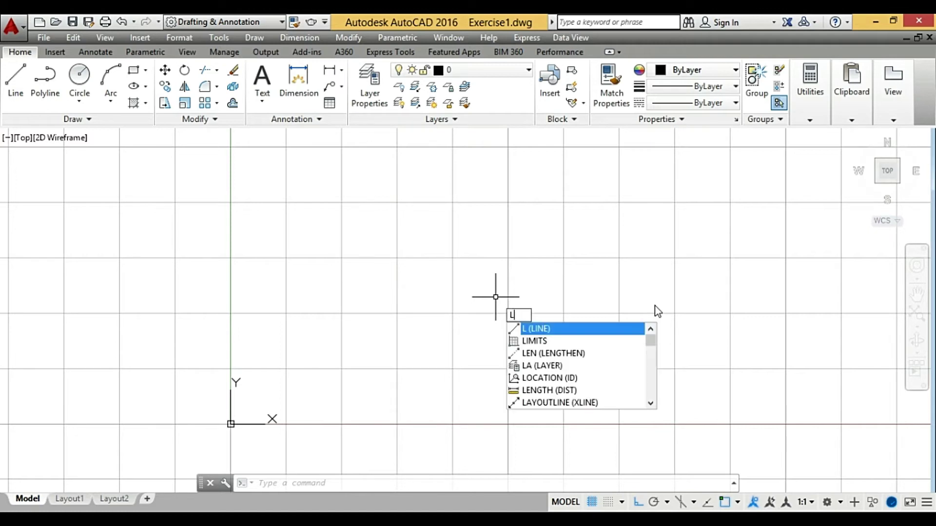
key(Return)
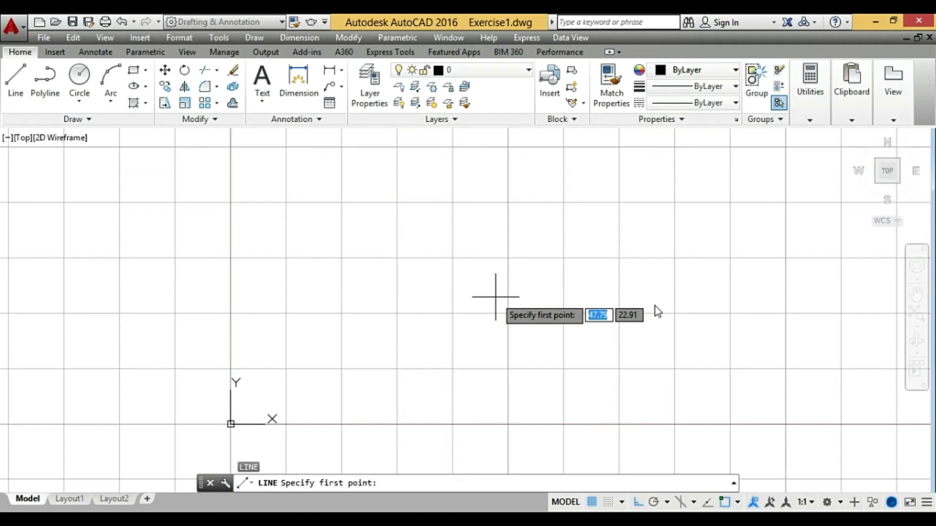
text(0)
key(Tab)
text(0)
key(Return)
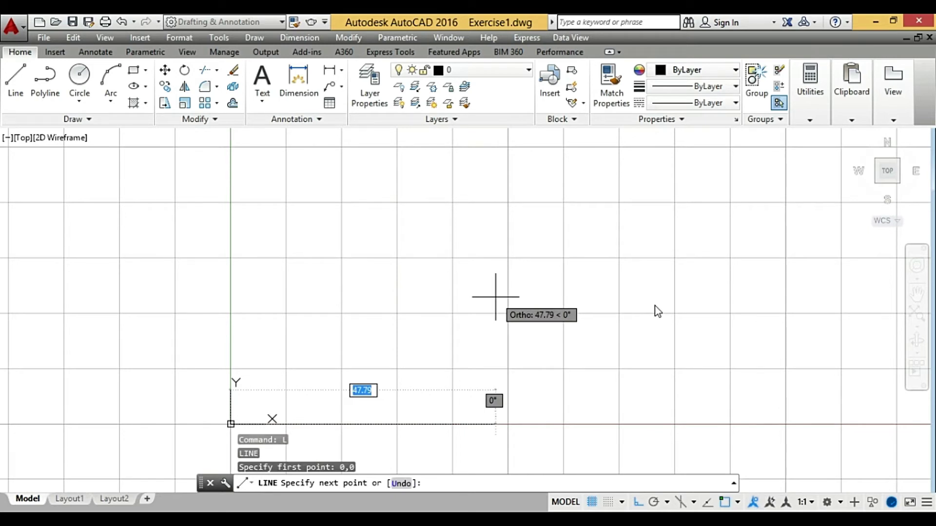
text(@)
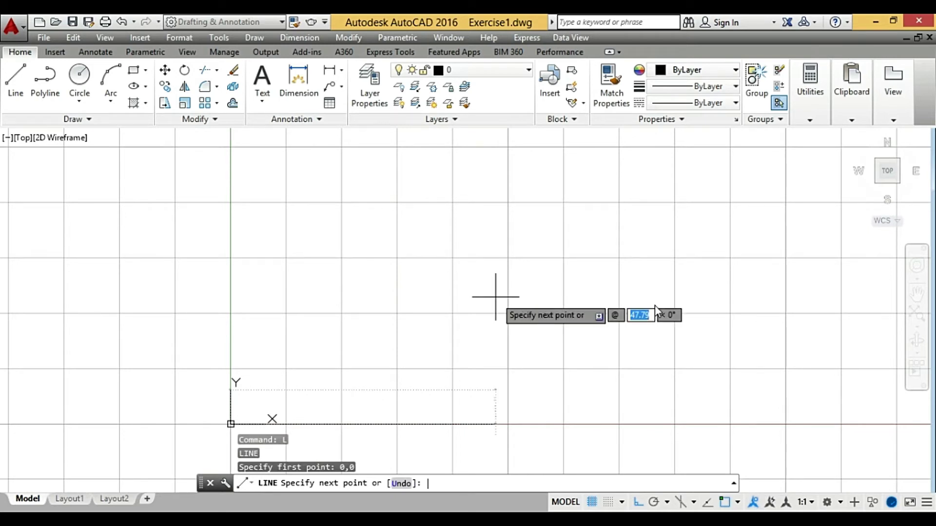
text(20,0)
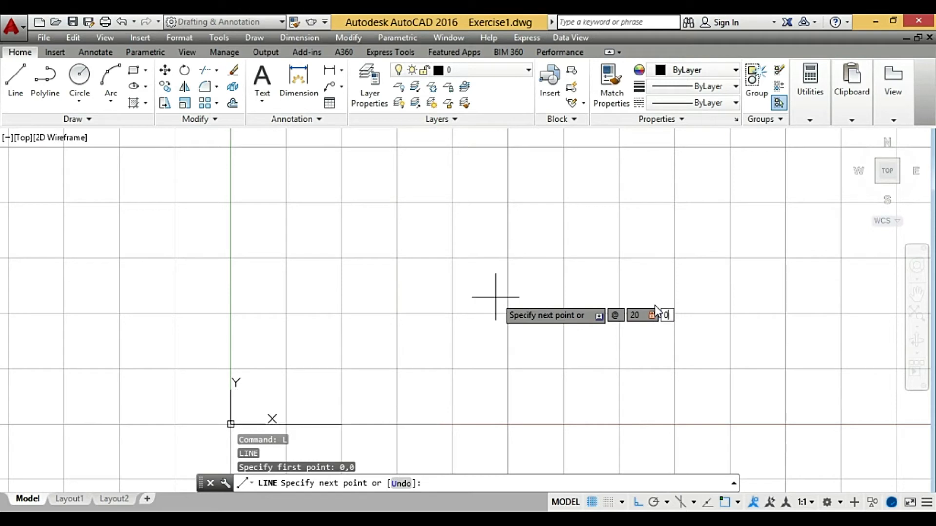
key(Return)
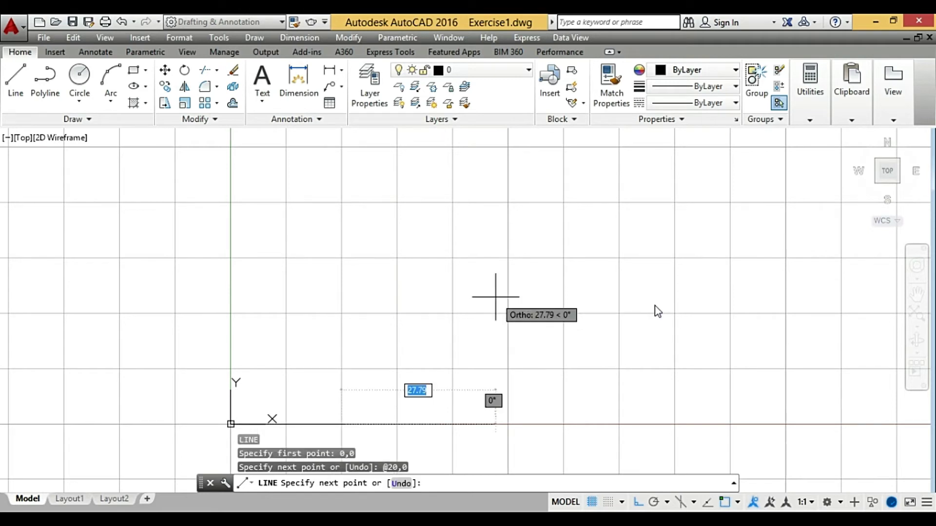
key(F8)
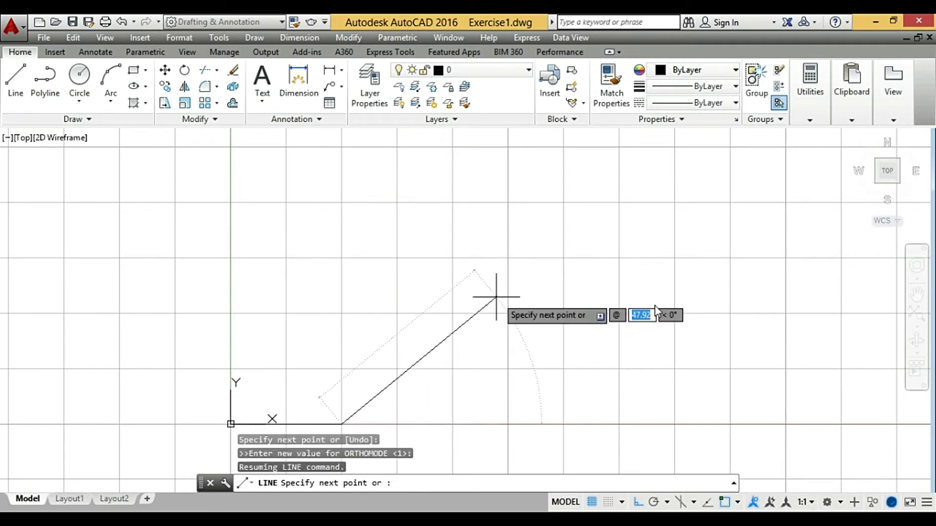
text(@0)
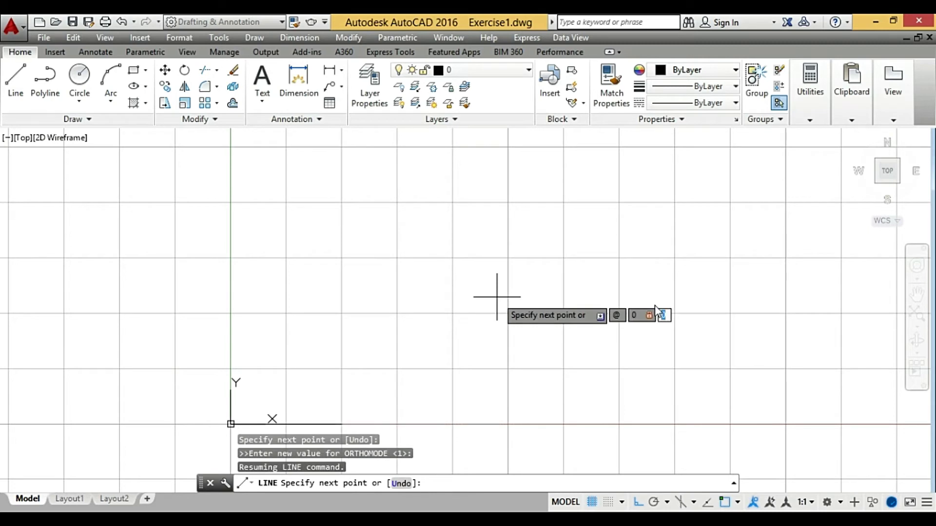
text(,10)
key(Return)
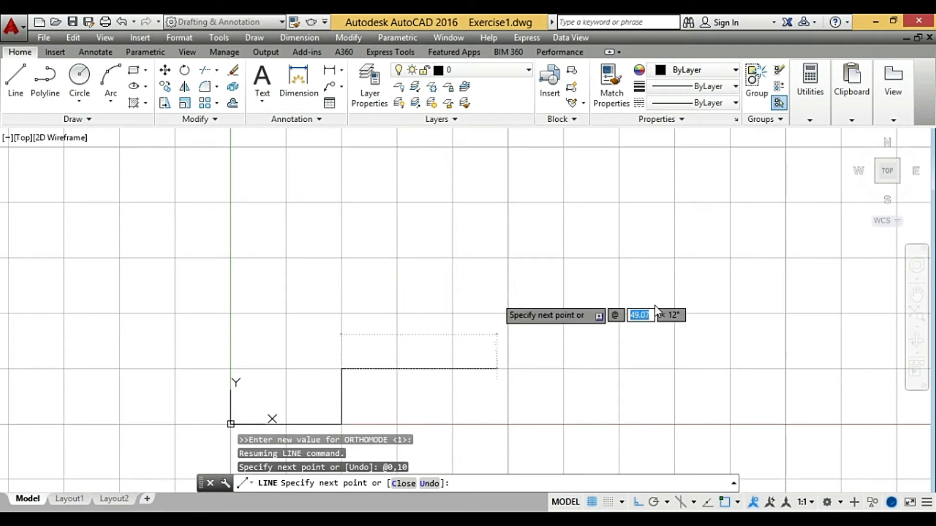
- Turn Ortho off and draw the lower arm's upper edge back towards the Y axis with relative coordinates @-10,0
key(F8)
text(0)
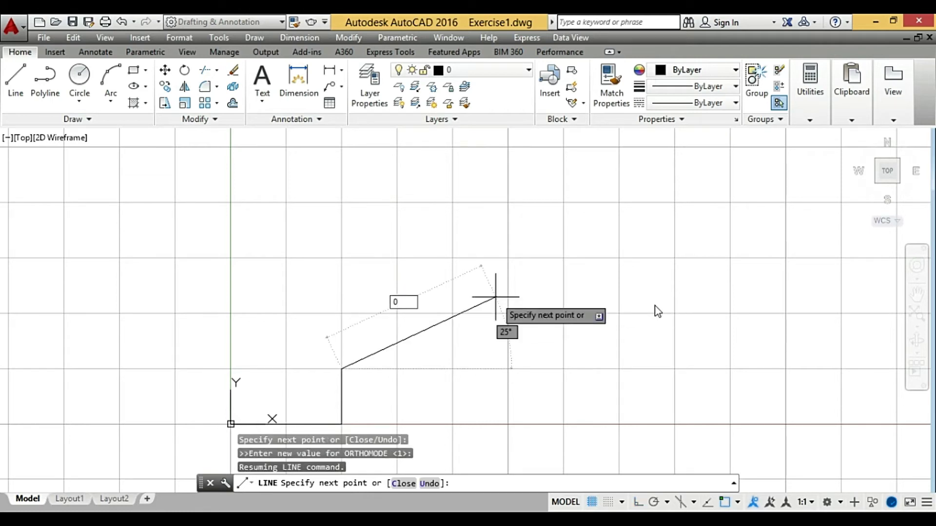
key(BackSpace)
text(@)
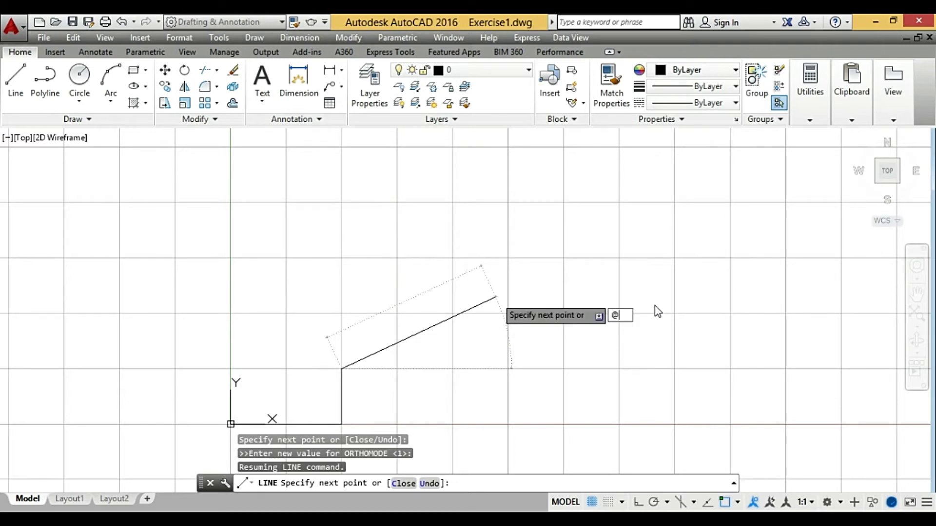
text(-10,)
key(BackSpace)
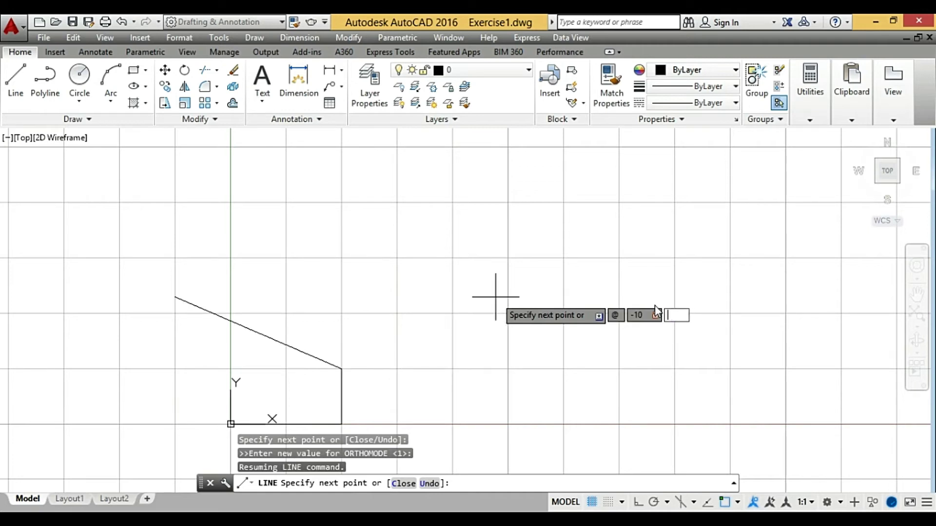
text(0)
key(Return)
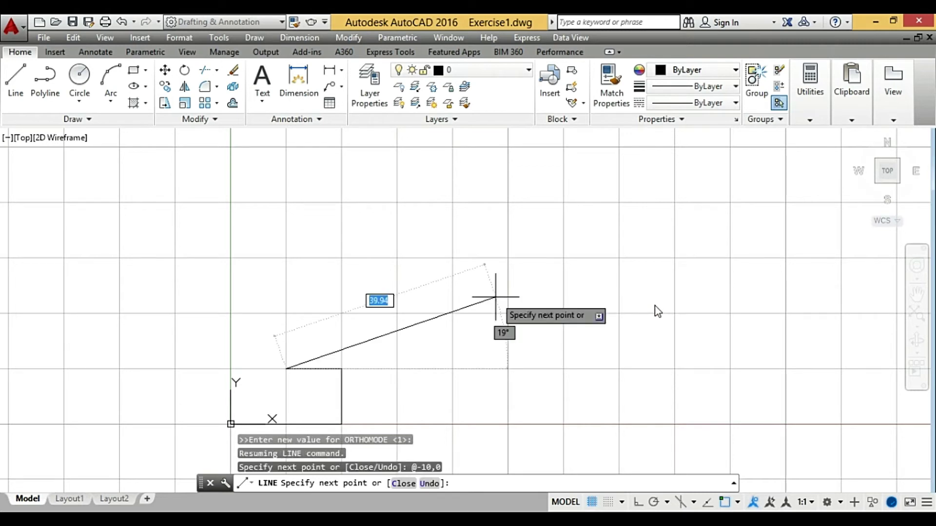
- Draw the vertical inner edge of the lower notch with relative coordinates @0,5
text(@)
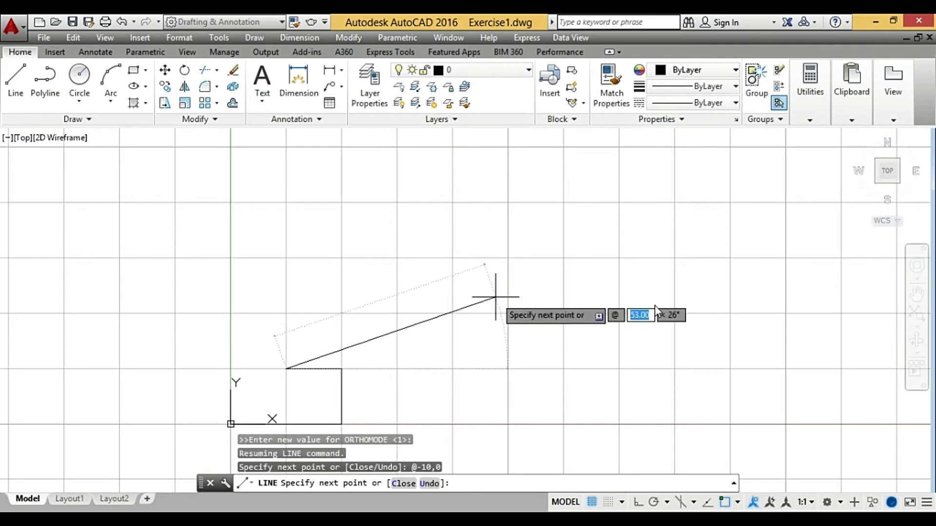
text(0)
key(Tab)
key(BackSpace)
text(5)
key(Return)
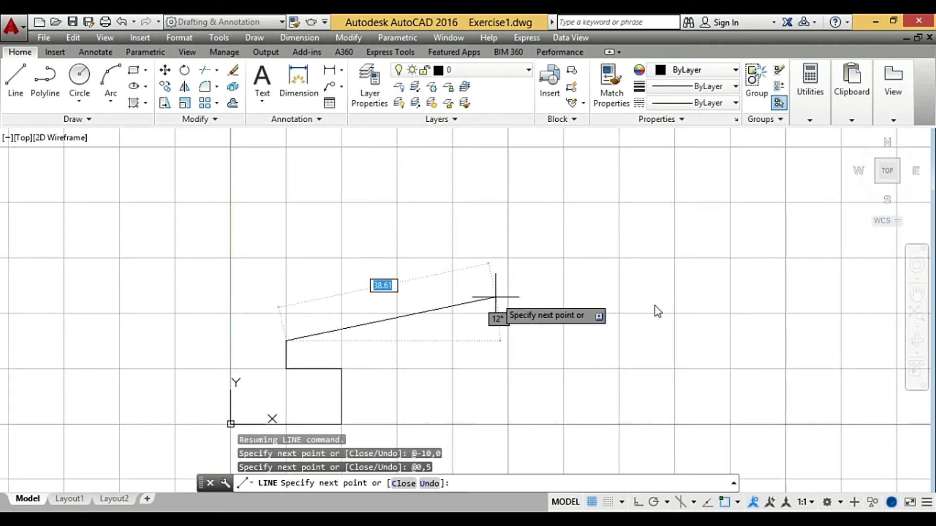
text(@ )
text(10)
key(Tab)
text(0)
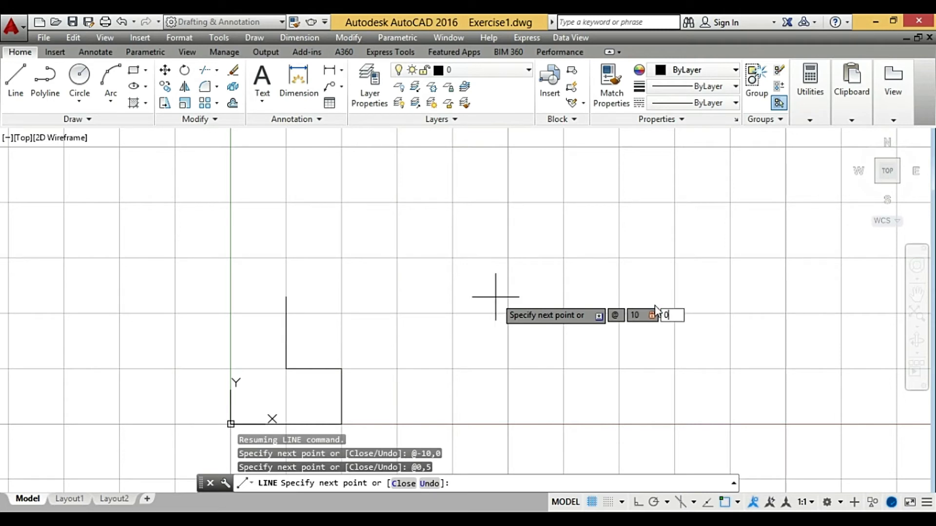
key(Return)
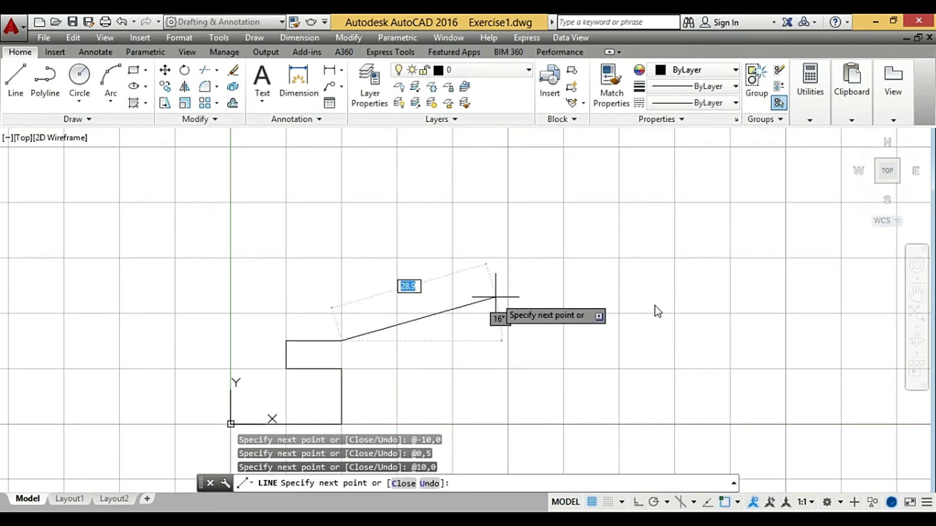
- Draw the vertical end of the middle arm with relative coordinates @0,10
text(@)
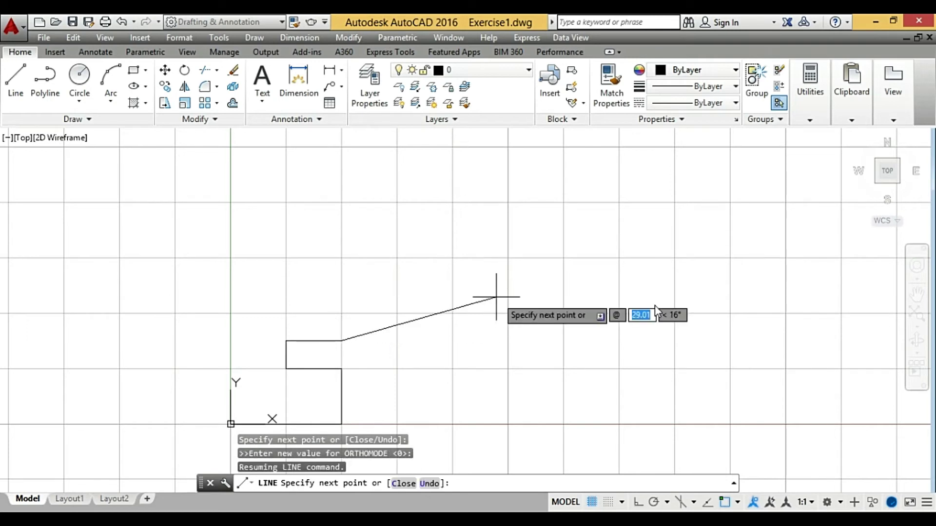
text(0)
key(Tab)
text(10)
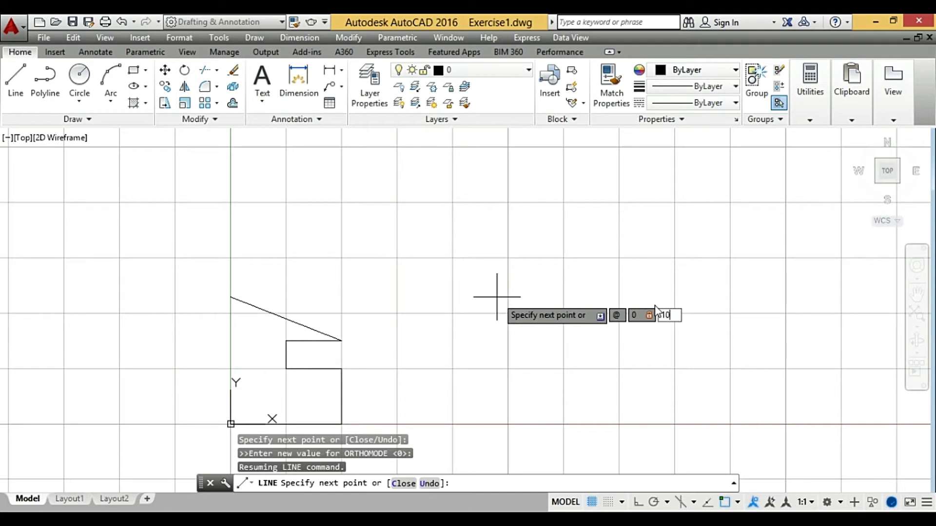
key(Return)
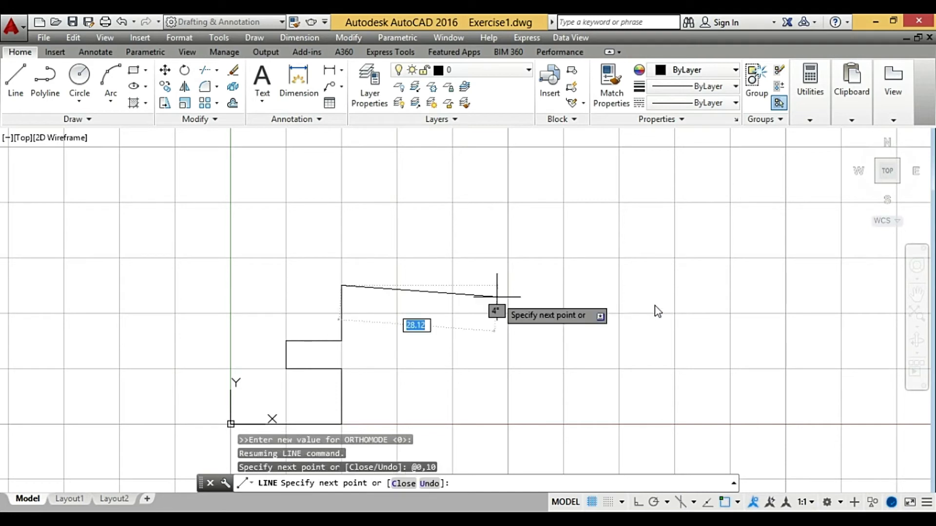
- Draw the middle arm's upper edge with @-10,0 and the upper notch's vertical inner edge with @0,5
text(@)
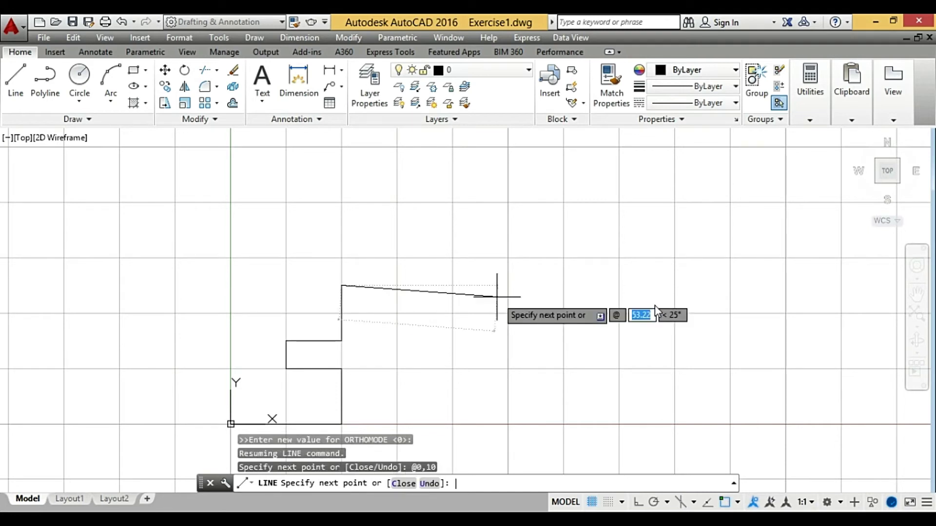
text(-10,0)
key(Return)
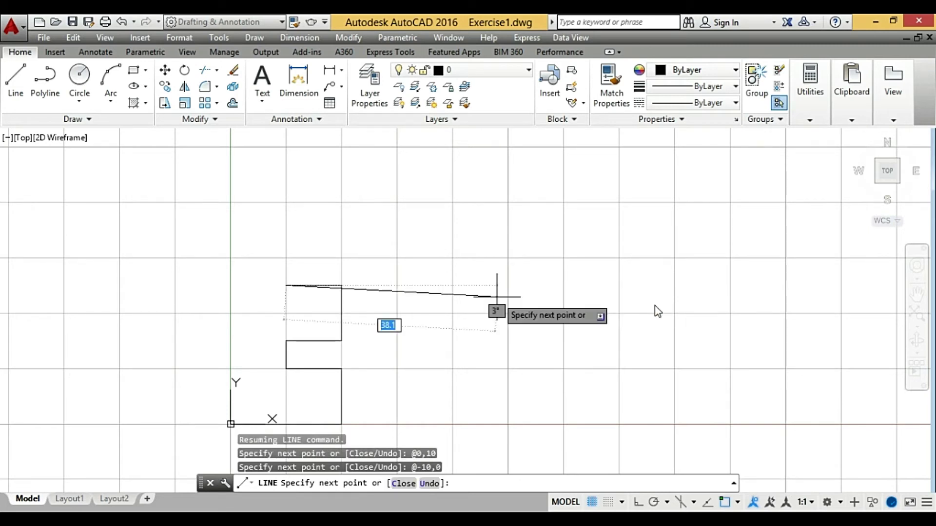
text(@0,5)
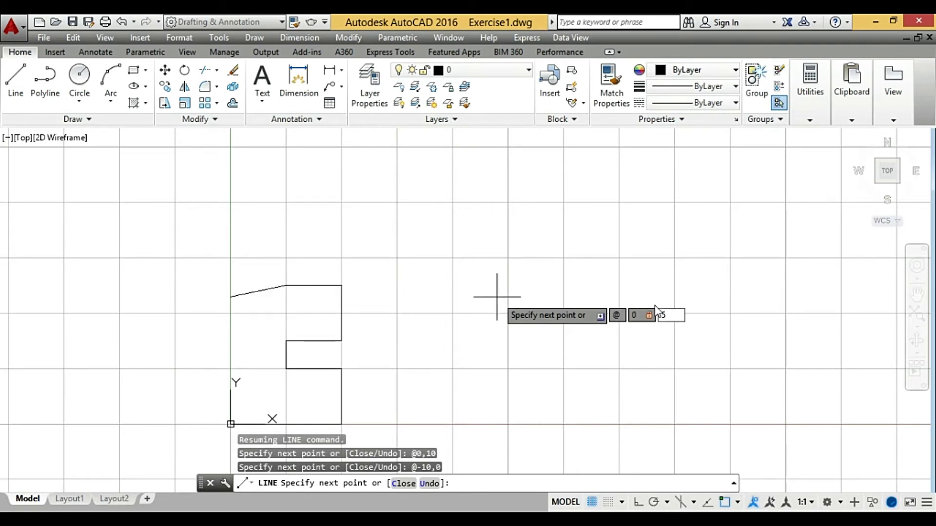
key(Return)
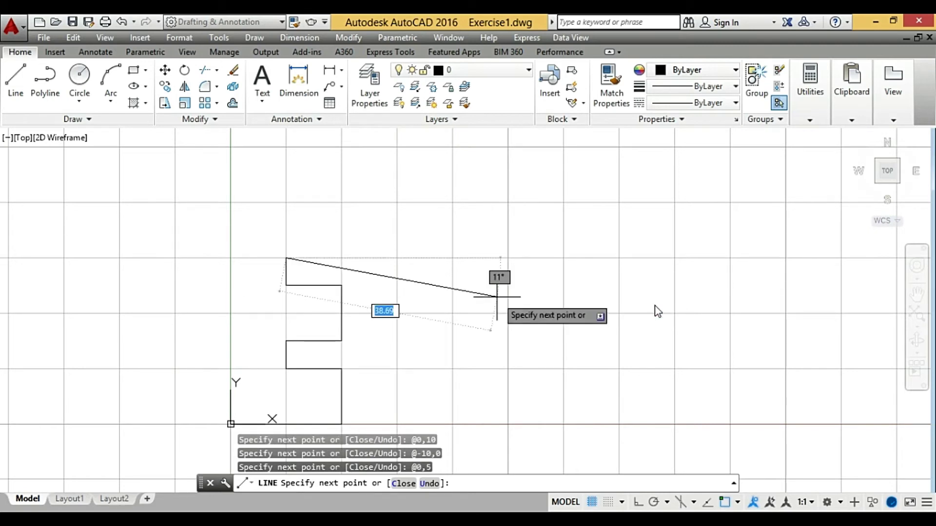
text(@)
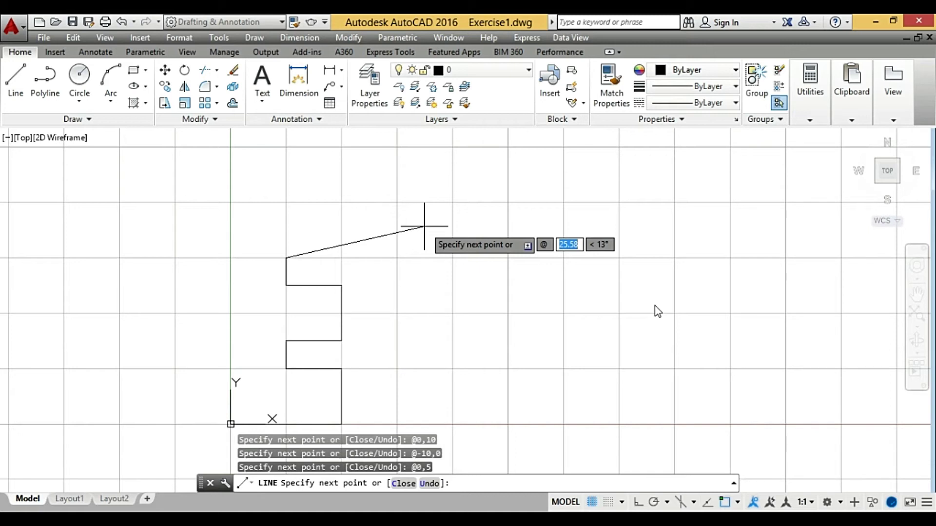
text(10)
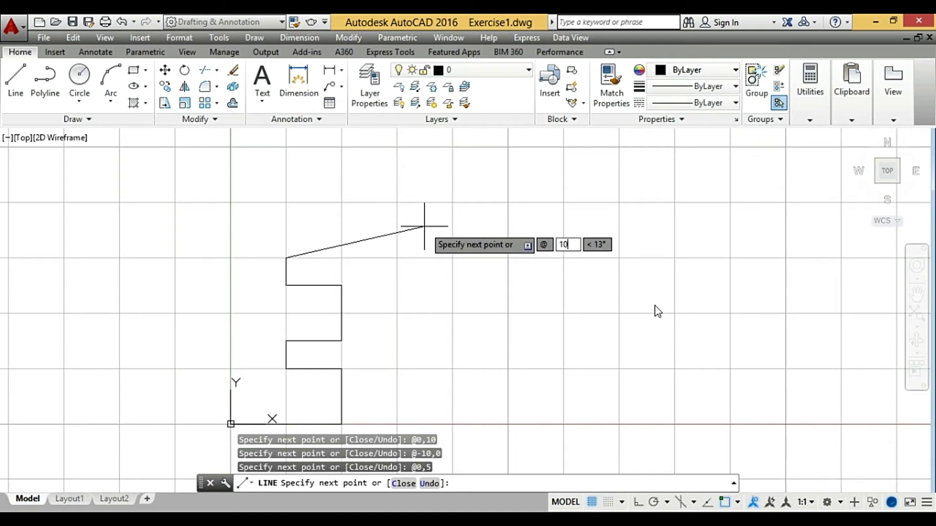
key(Tab)
text(0)
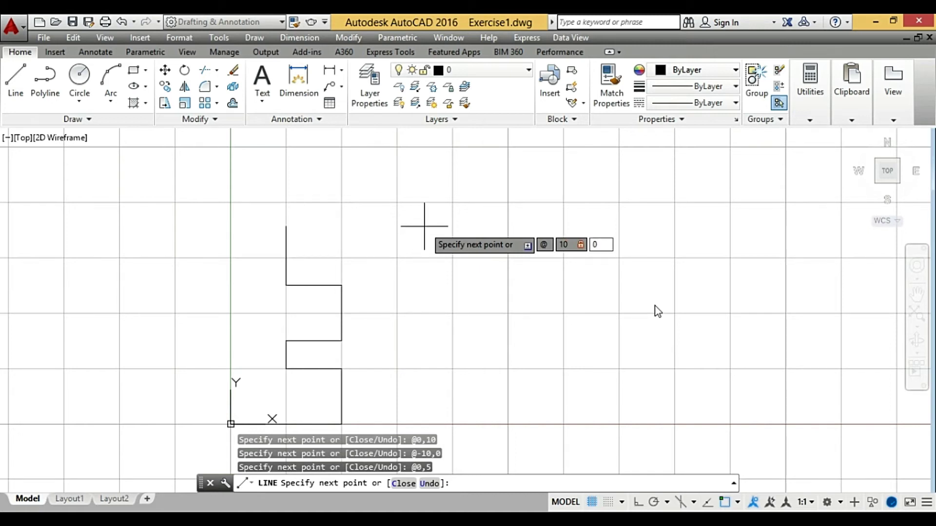
key(Return)
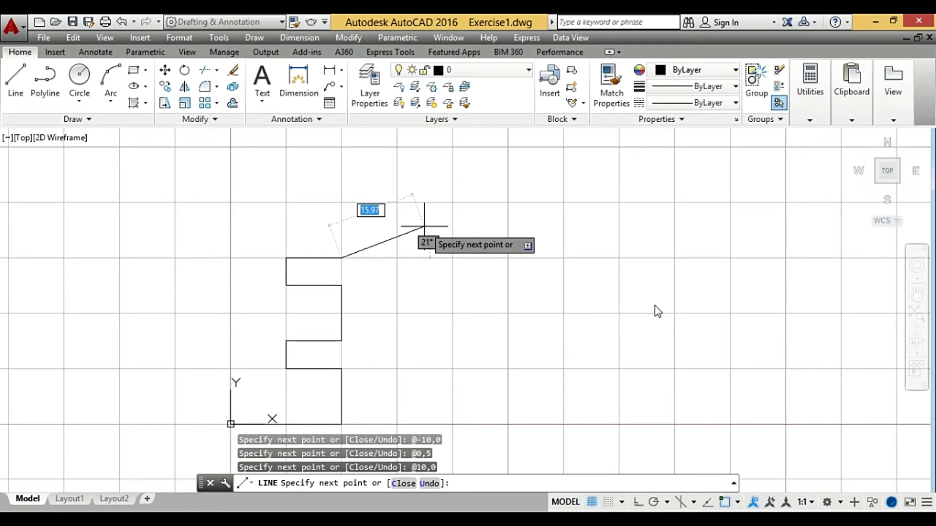
- Draw the vertical end of the top arm with relative coordinates @0,10
text(@)
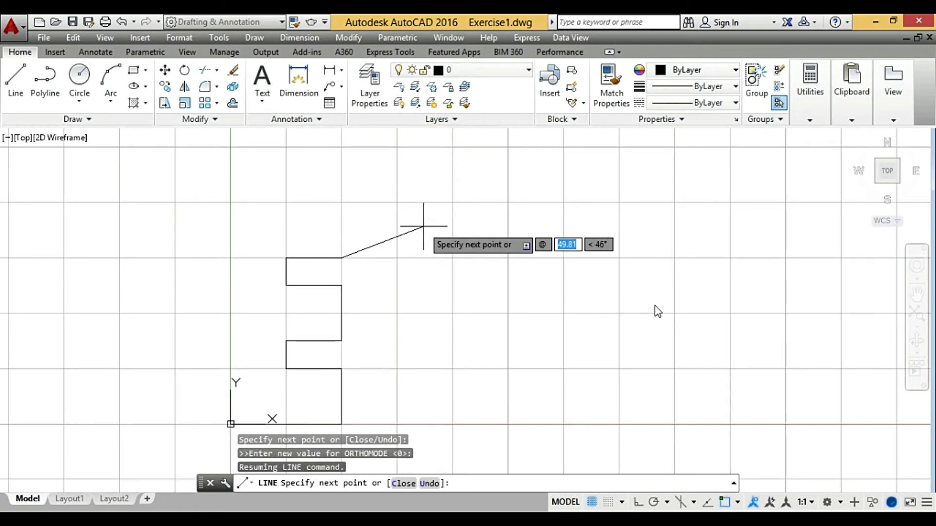
text(0)
key(Tab)
text(10)
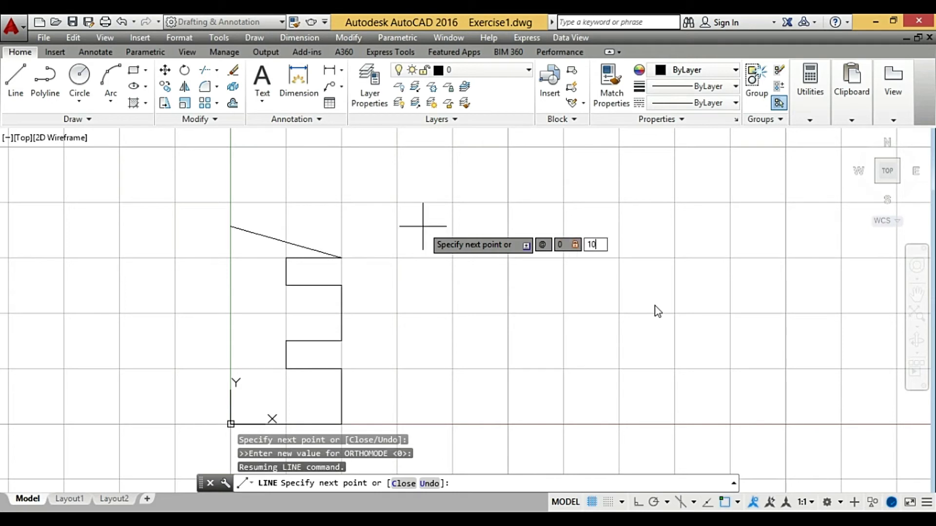
key(Return)
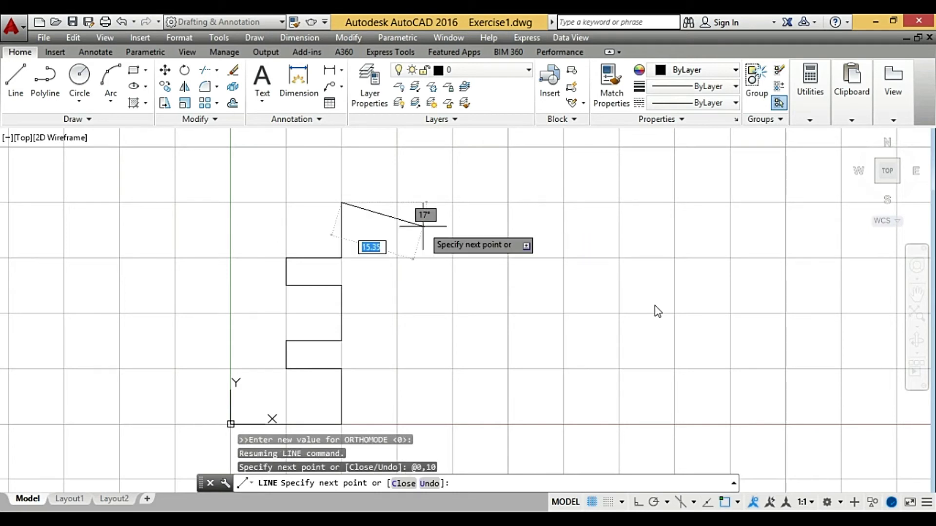
- Try drawing the outline's top edge with relative coordinates @-10,0, and undo that segment
text(@)
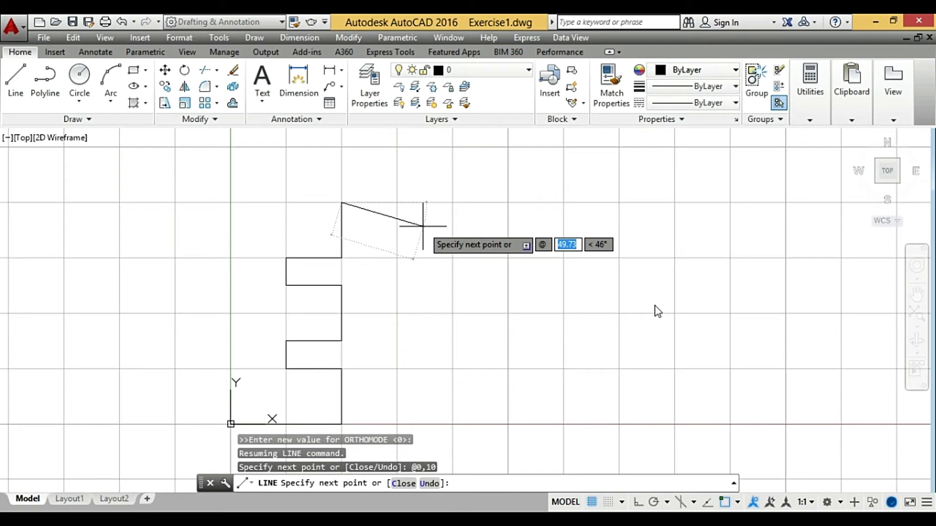
text(-10)
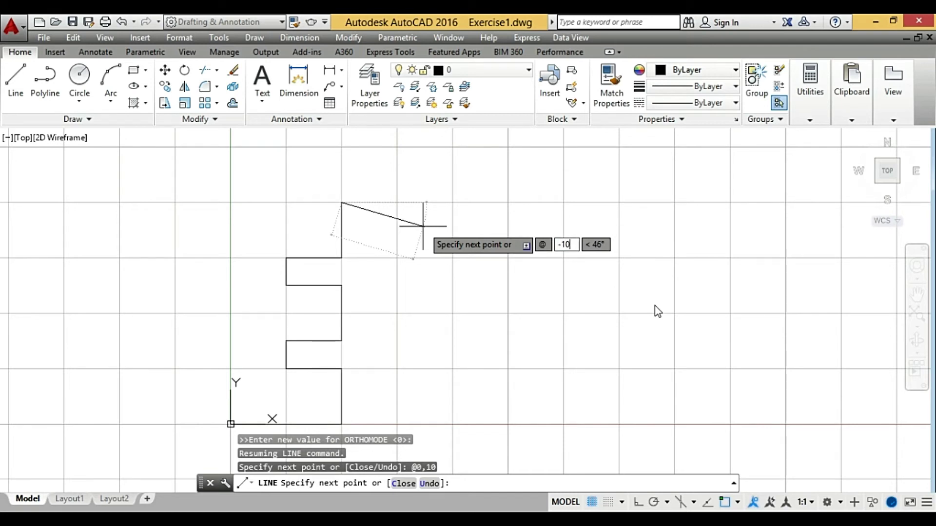
text(,0)
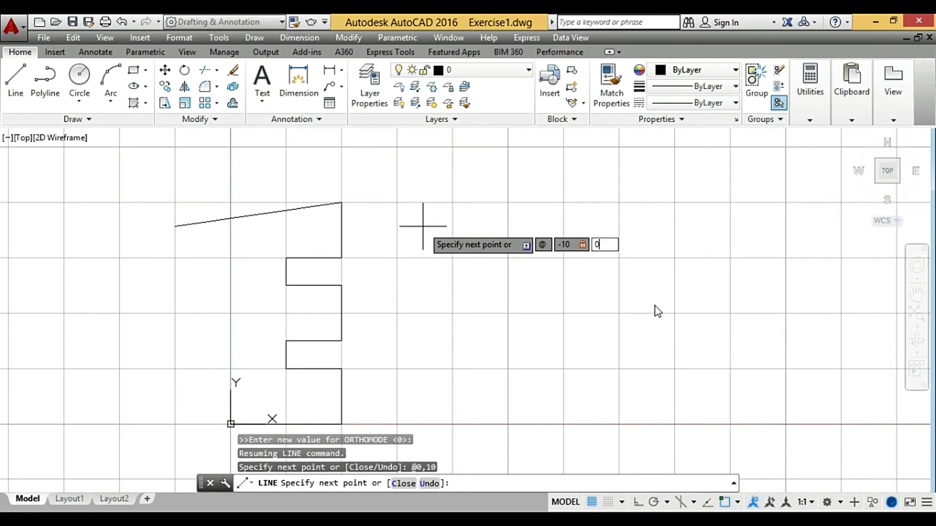
key(Return)
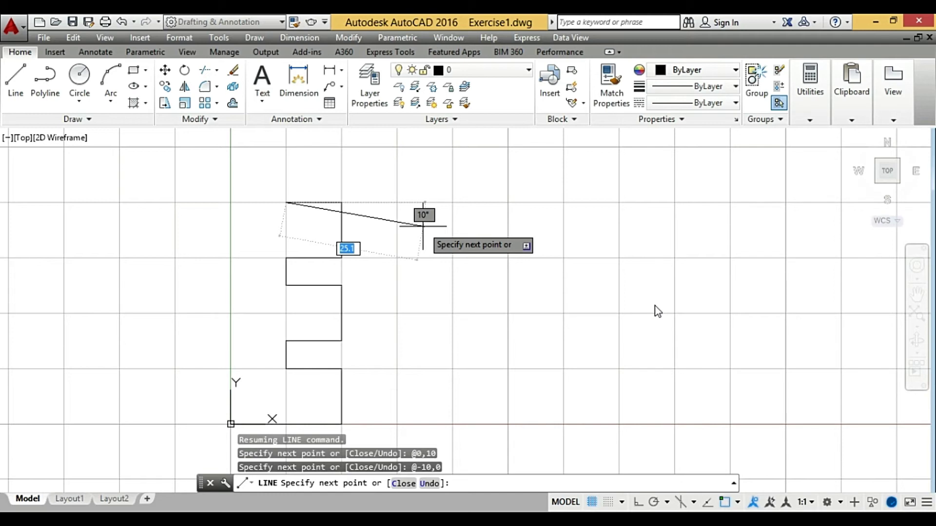
key(ctrl+z)
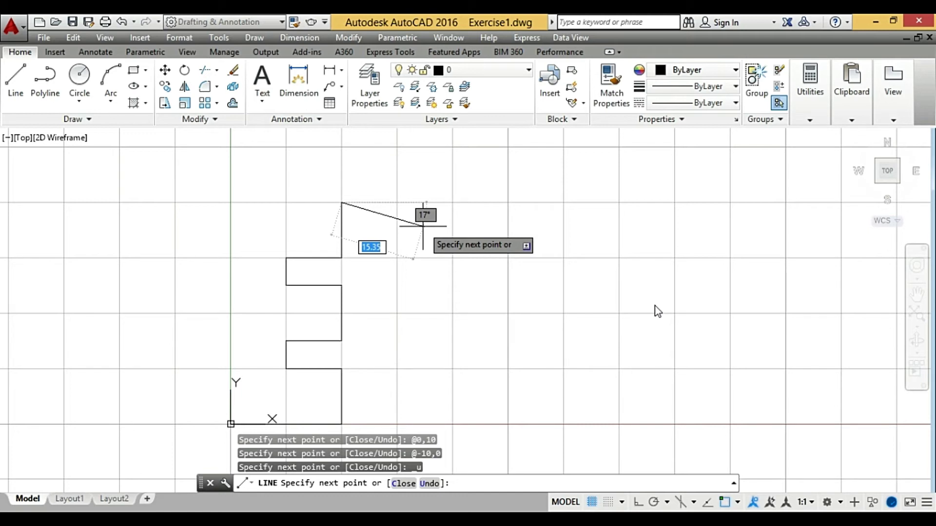
- Draw the outline's full top edge back to the Y axis with relative coordinates @-20,0
text(@)
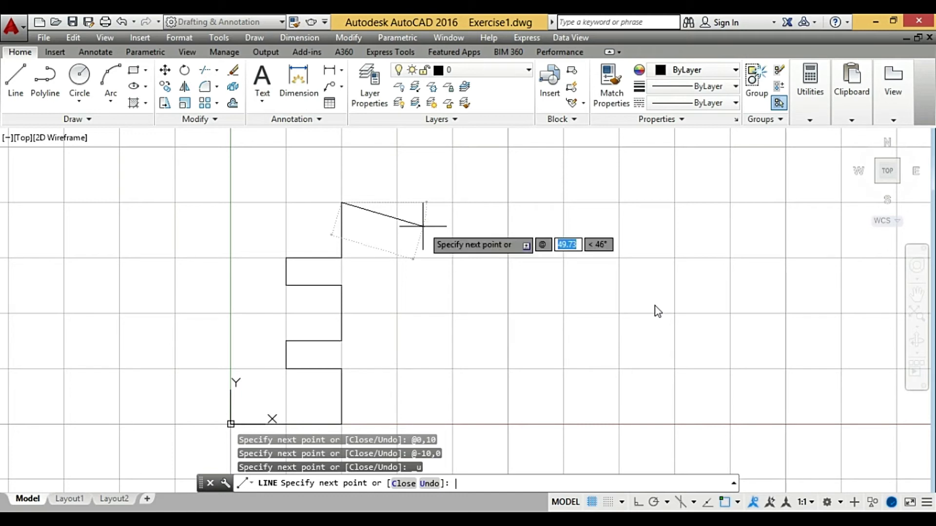
text(-20)
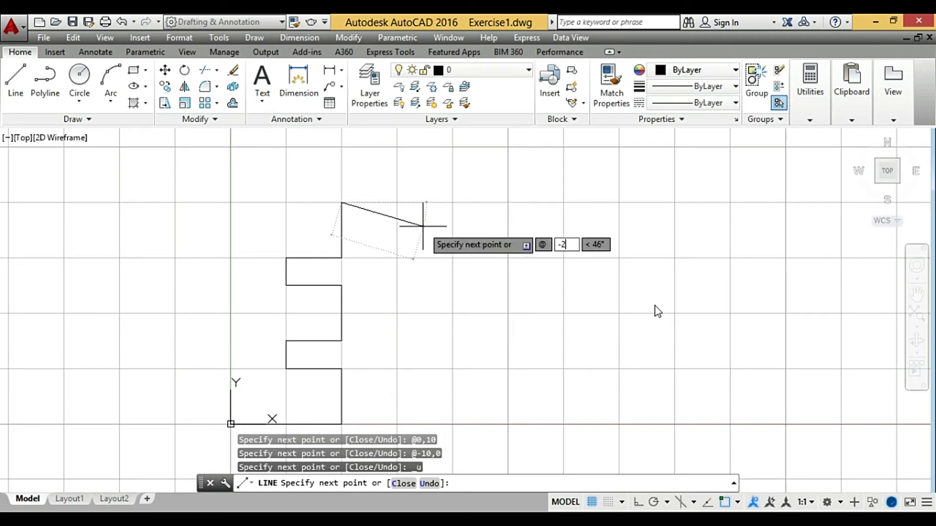
text(,0)
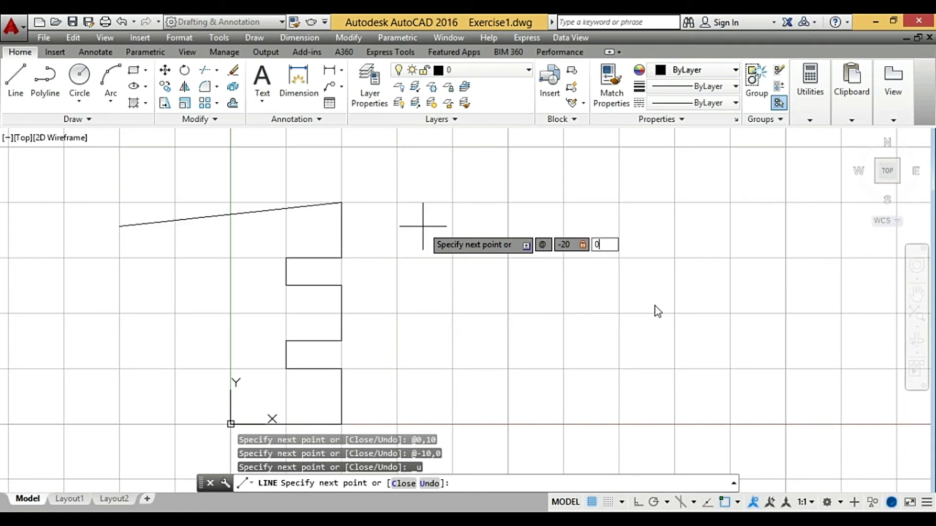
key(Return)
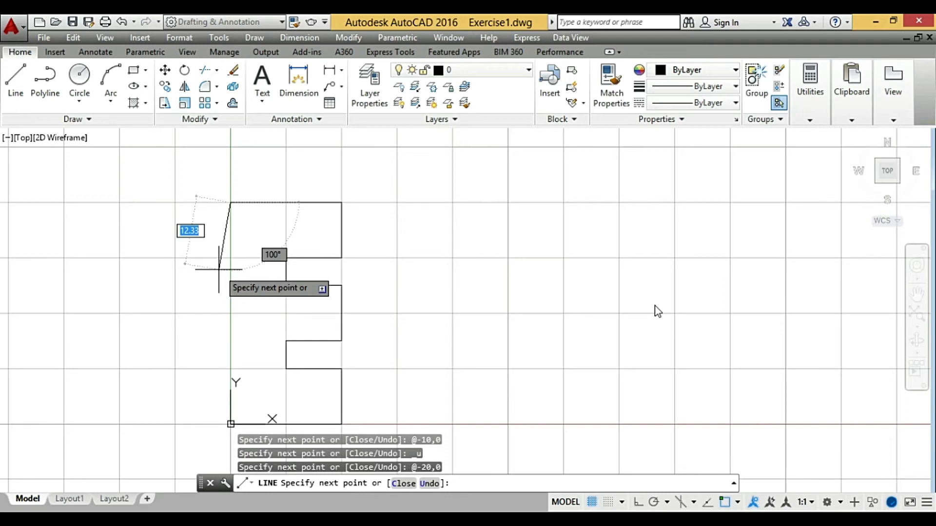
- Draw the long vertical back edge down to the origin with relative coordinates @0,-40 and end the Line command
text(@0)
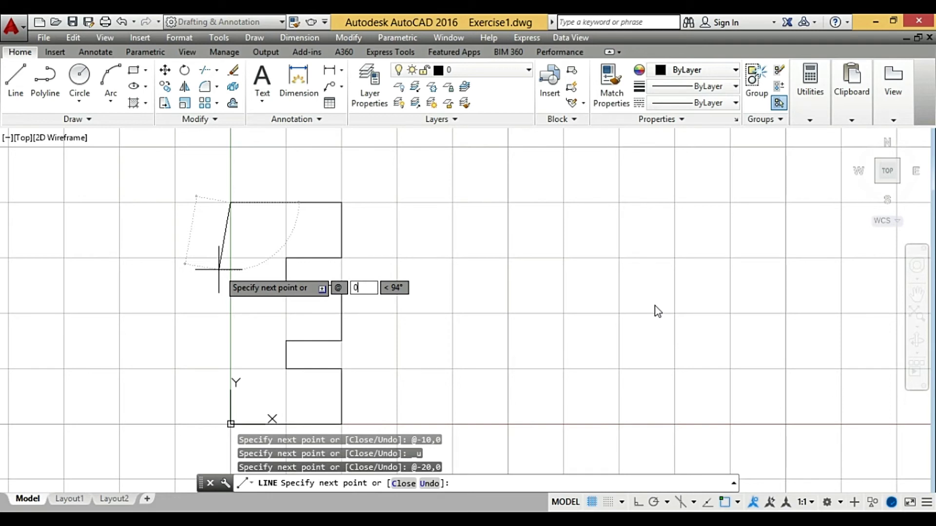
key(Tab)
text(-)
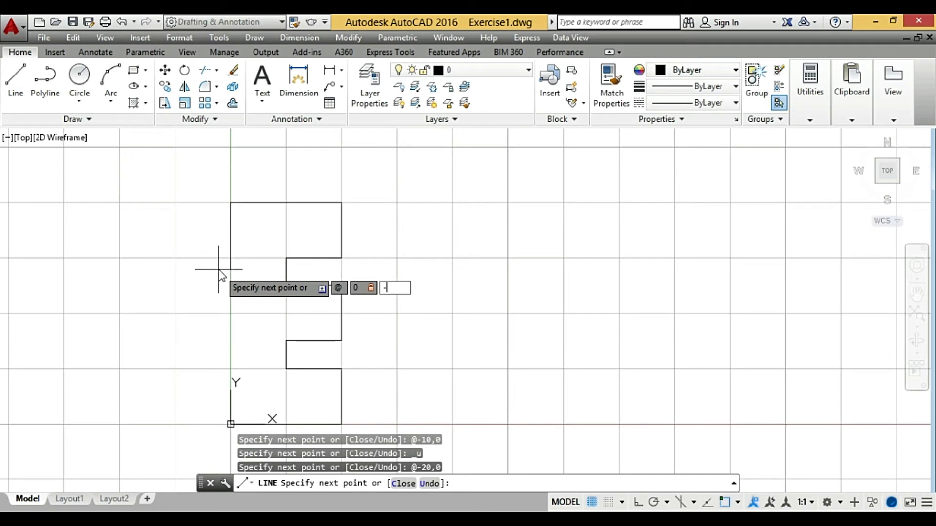
text(40)
key(Return)
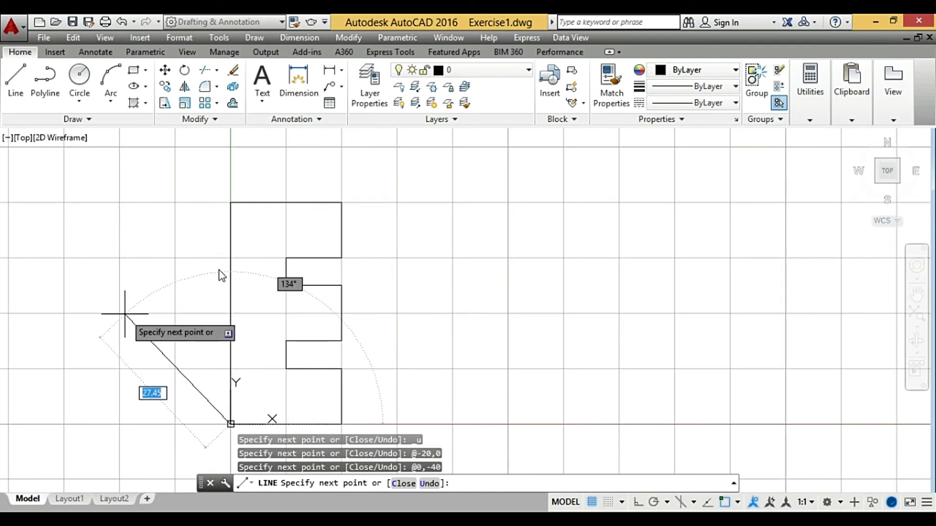
key(Return)
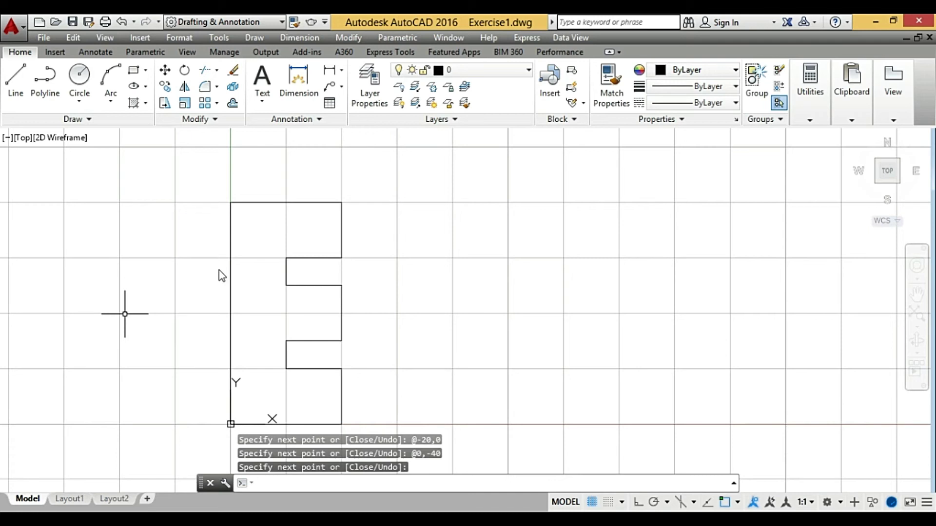
key(Return)
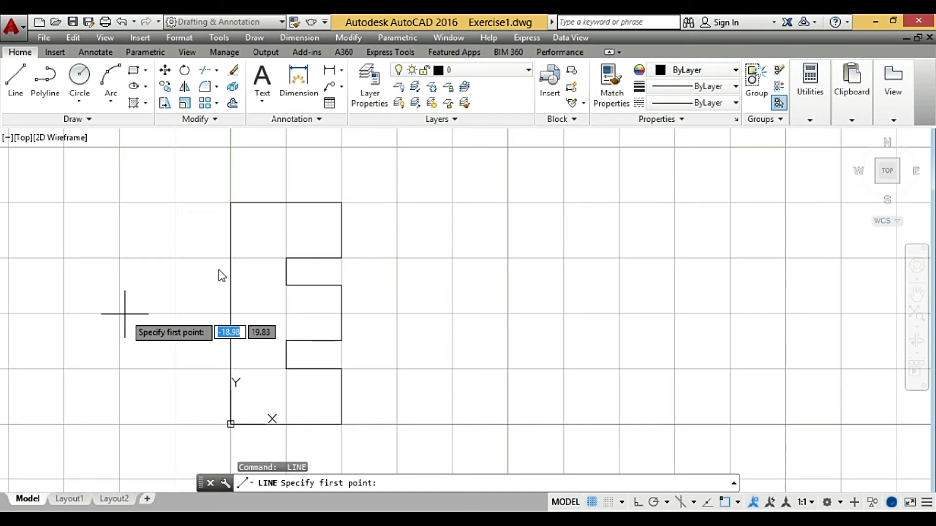
key(Return)
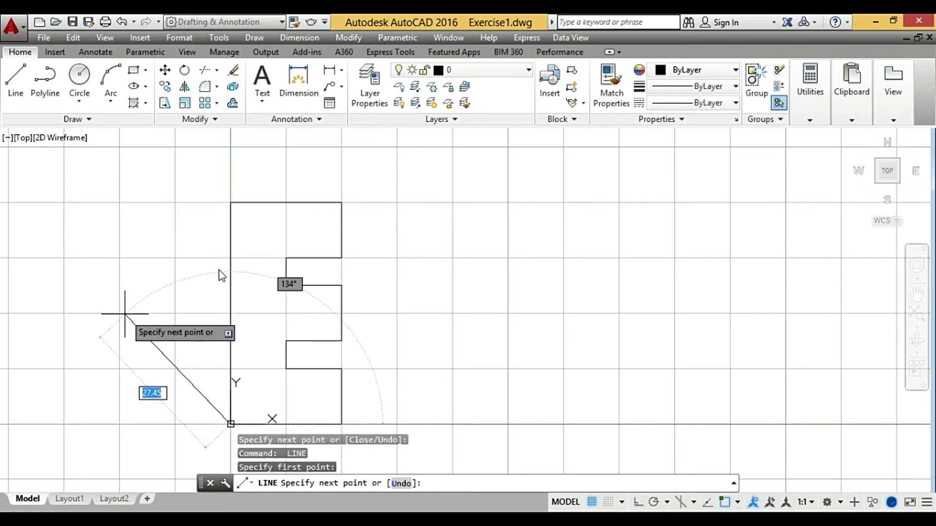
key(Return)
key(Return)
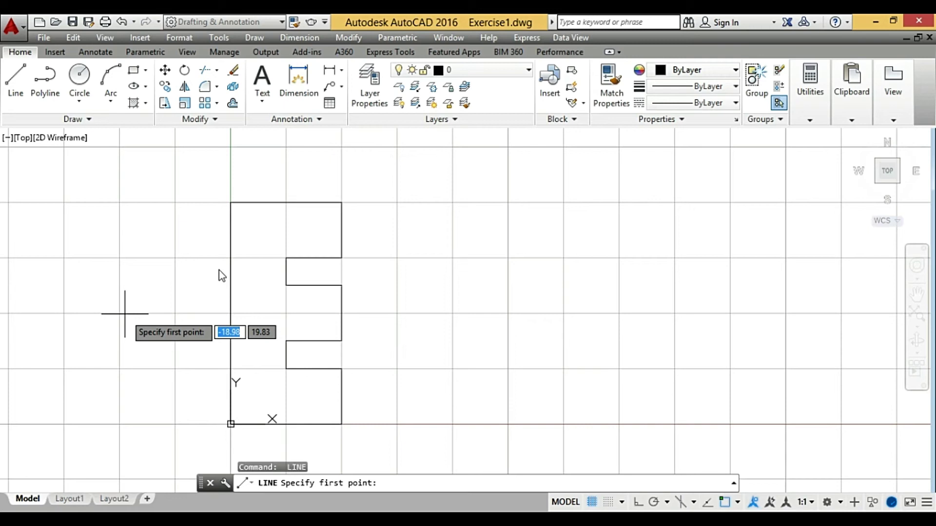
key(Escape)
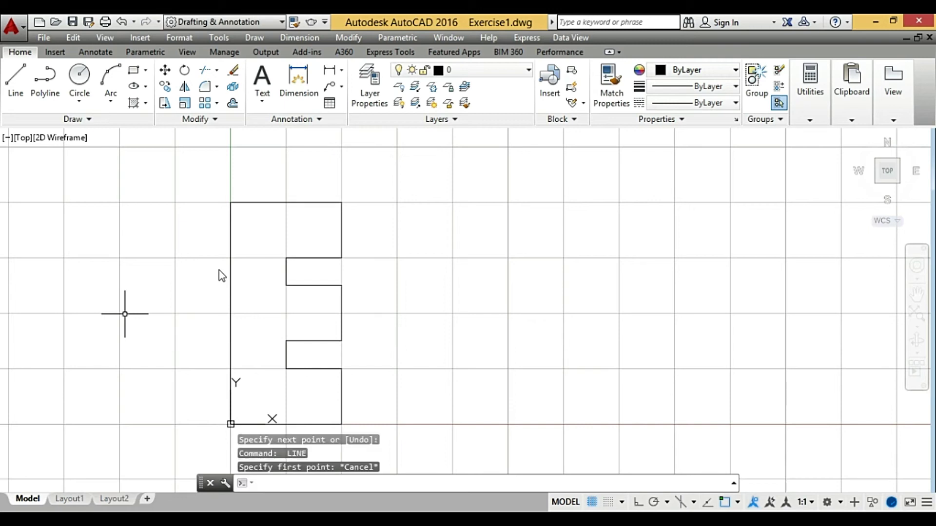
key(Escape)
key(Escape)
key(Escape)
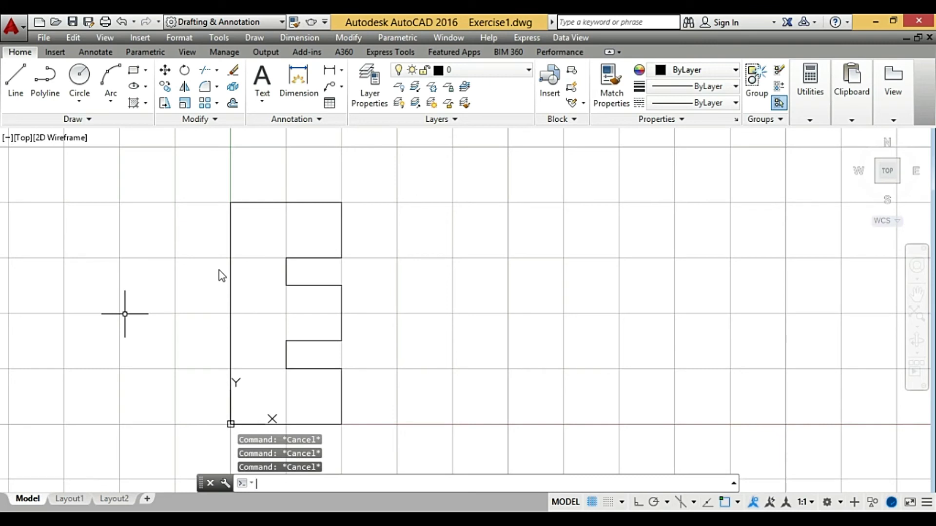
- Select all lines of the finished E-shaped outline and erase them
key(ctrl+a)
click(482, 328)
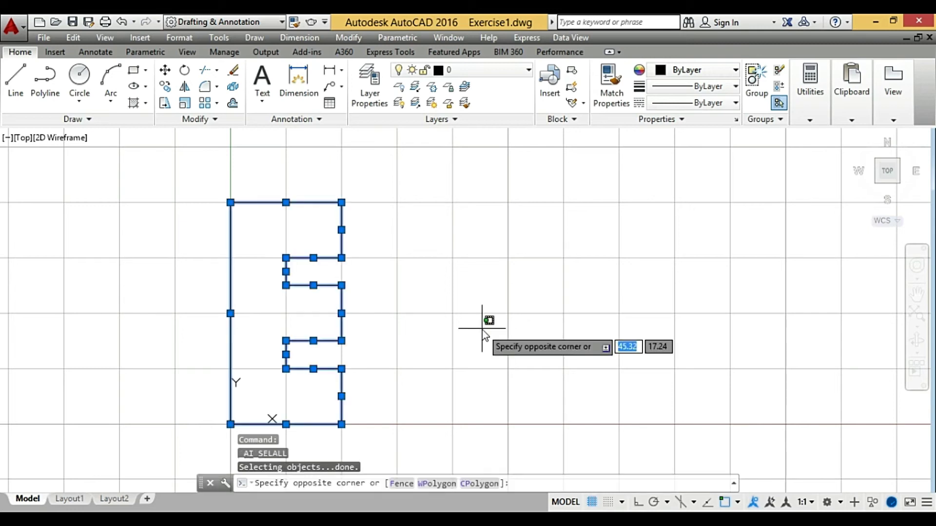
key(Escape)
key(Escape)
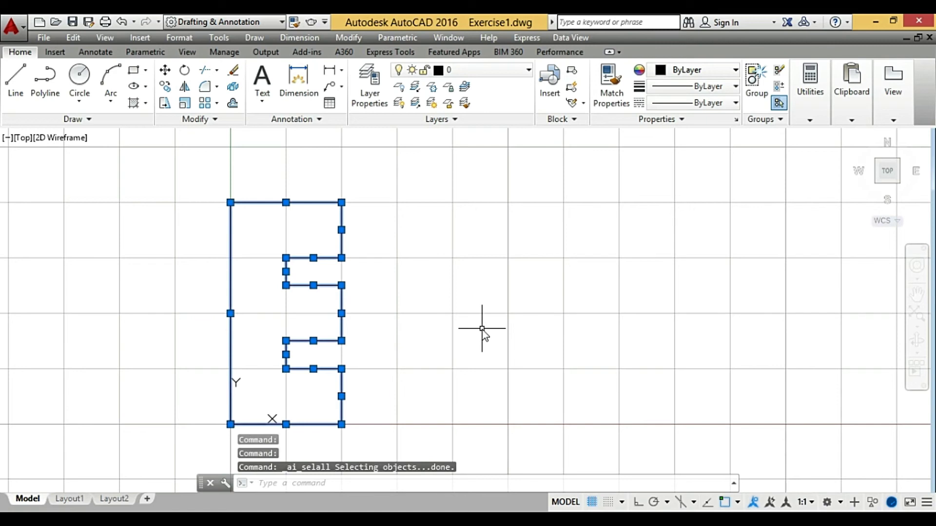
key(Delete)
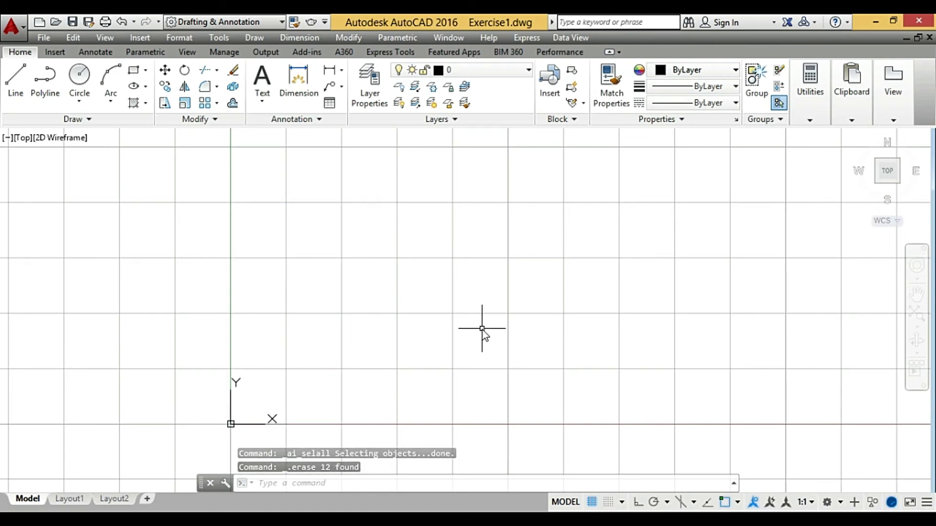
text(L)
key(Return)
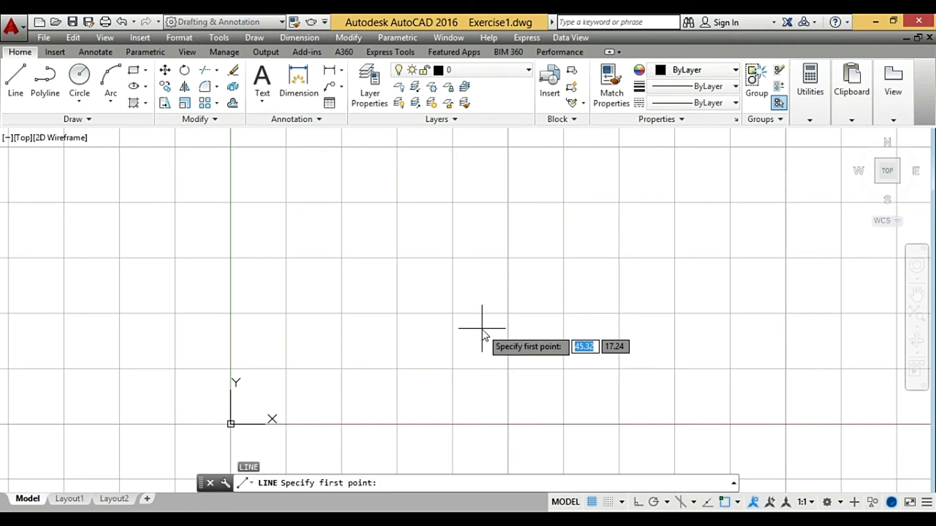
text(0,0)
key(Return)
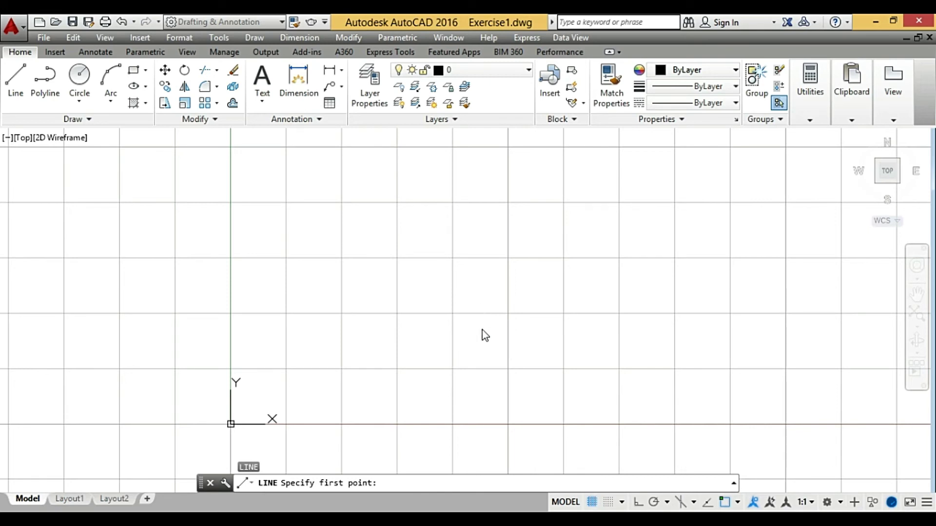
text(@)
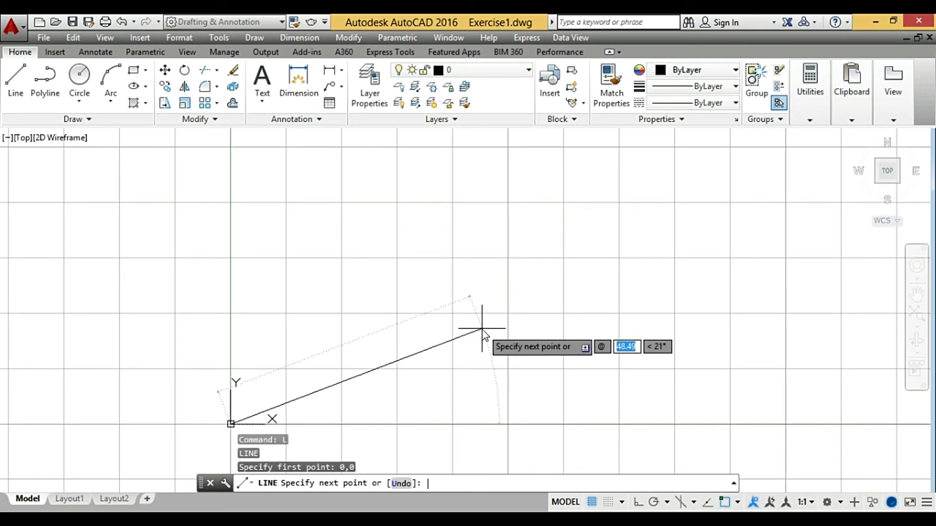
text(20)
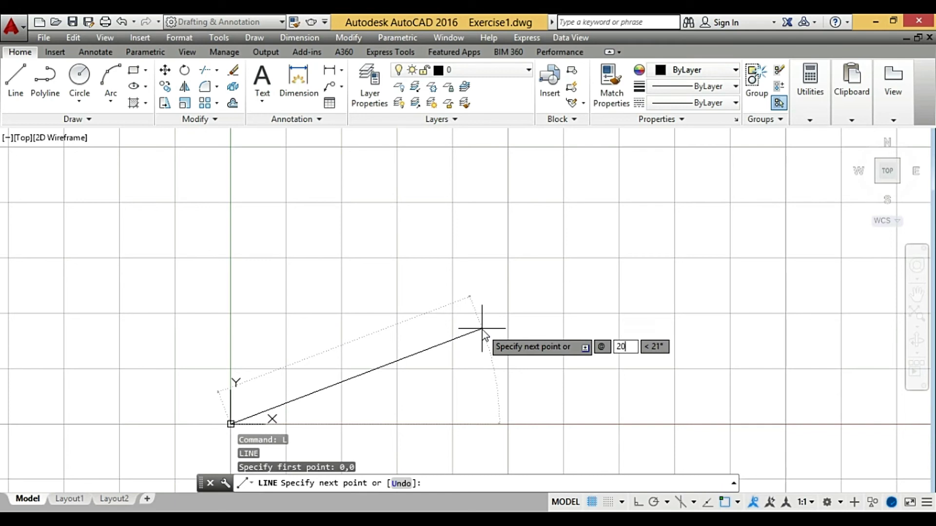
key(Tab)
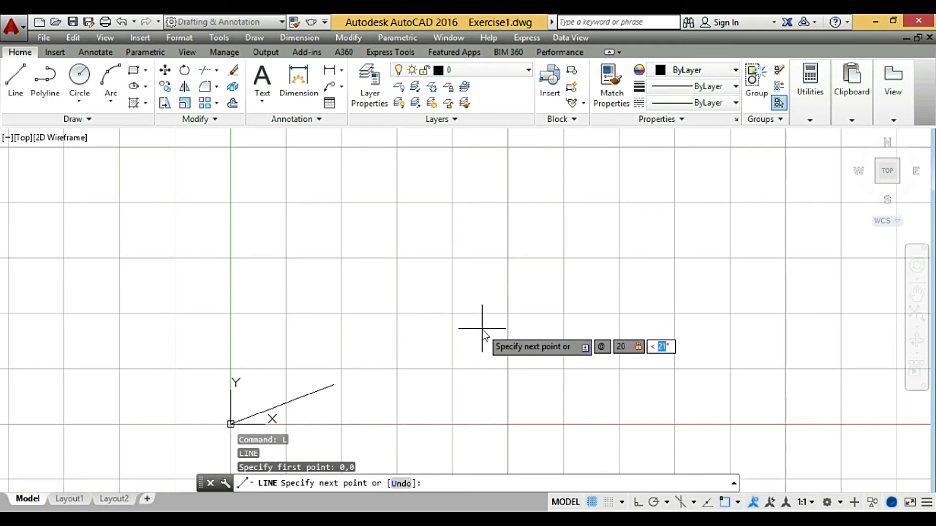
text(0)
key(Return)
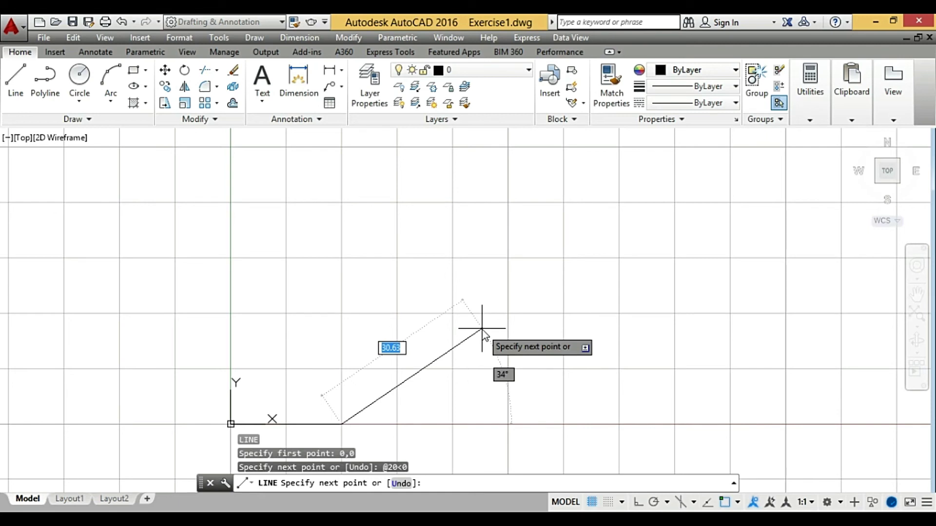
text(@)
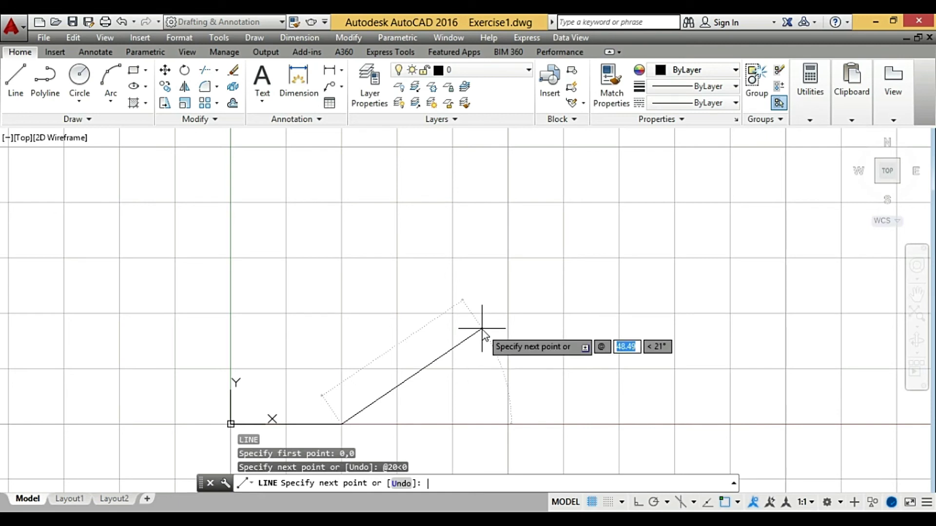
text(10)
key(Tab)
text(90)
key(Return)
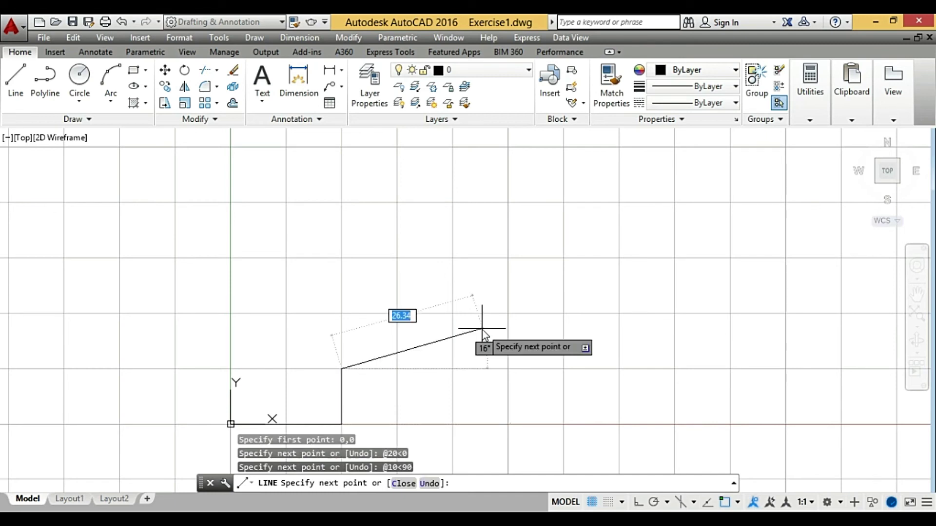
text(@10)
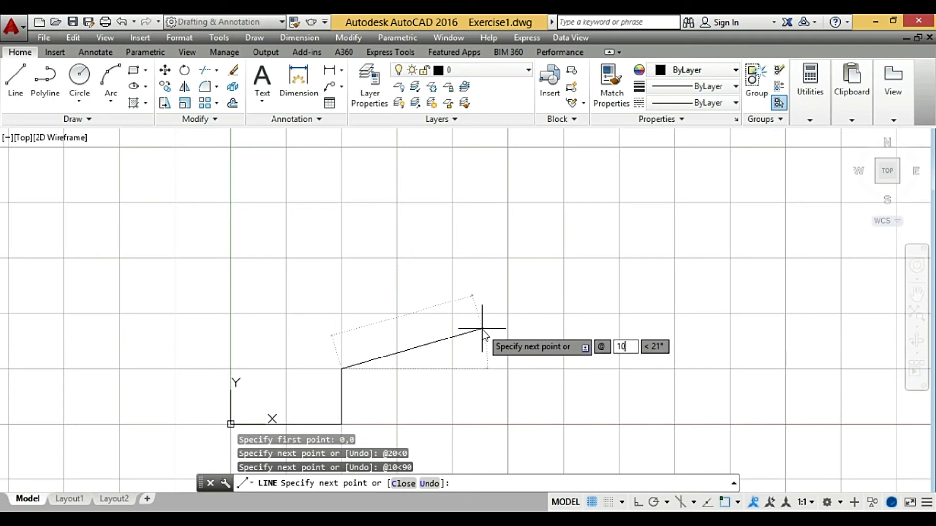
key(Tab)
text(180)
key(Return)
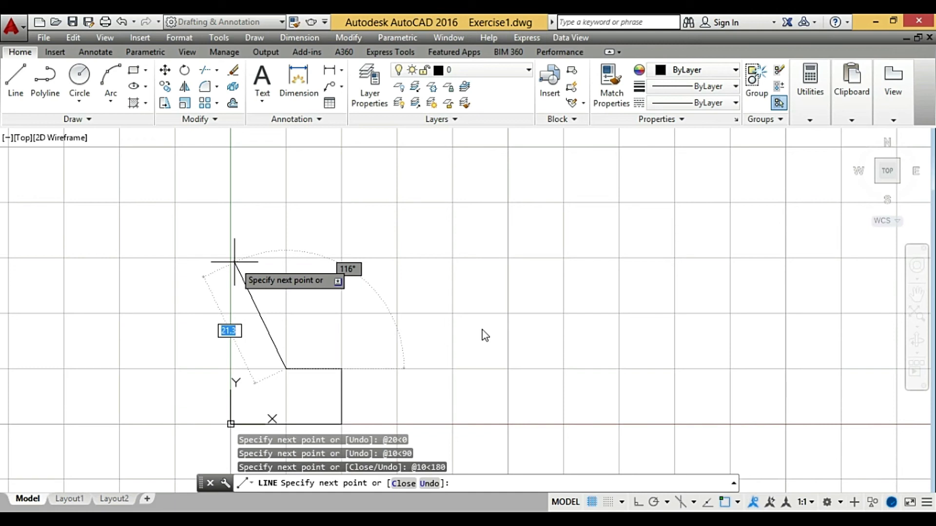
- Draw the lower notch's vertical inner edge with relative polar coordinates @5<90
text(@)
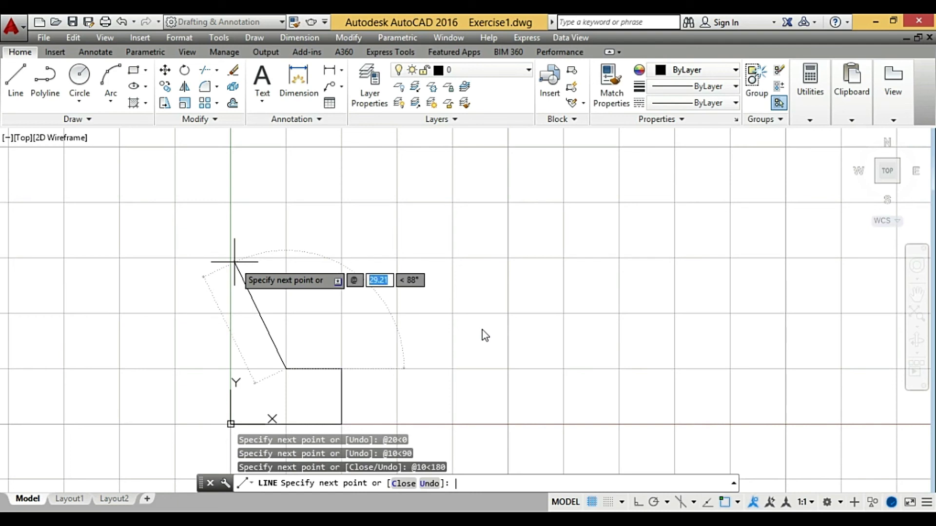
text(5)
key(Tab)
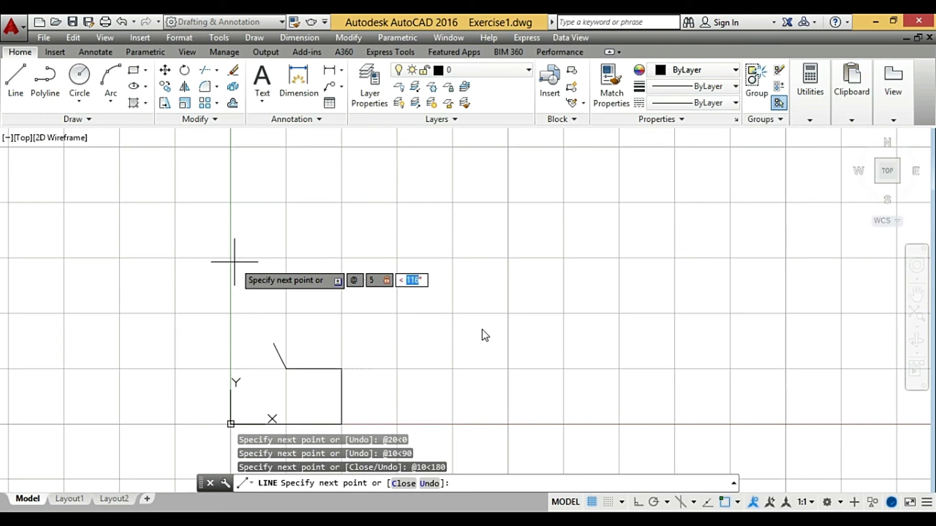
text(90)
key(Return)
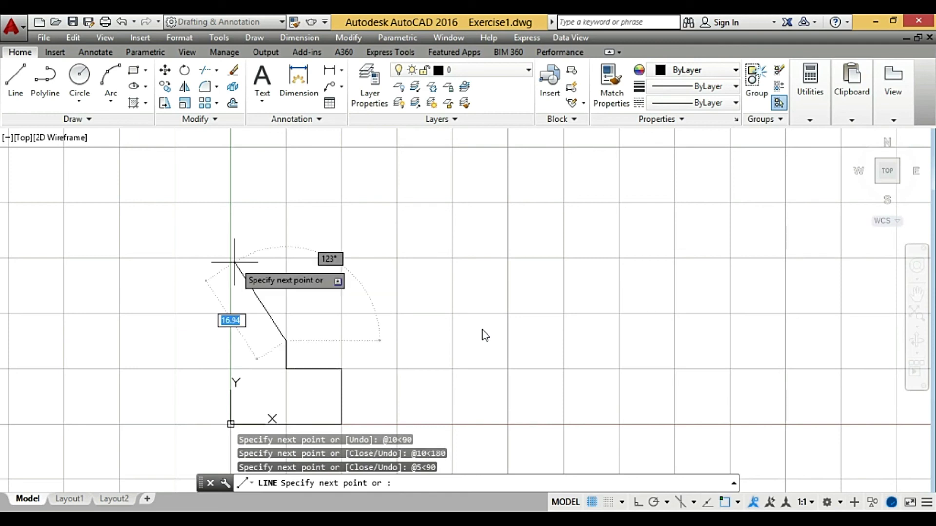
text(@)
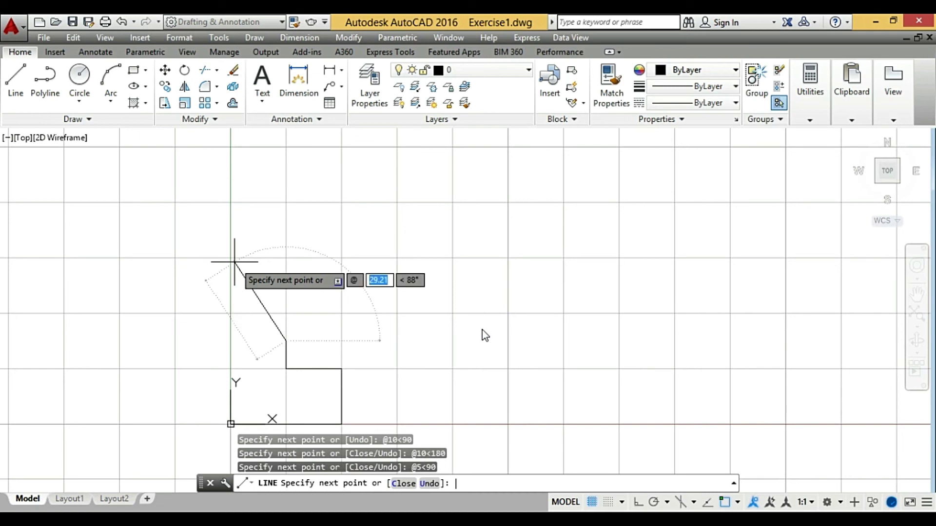
text(10)
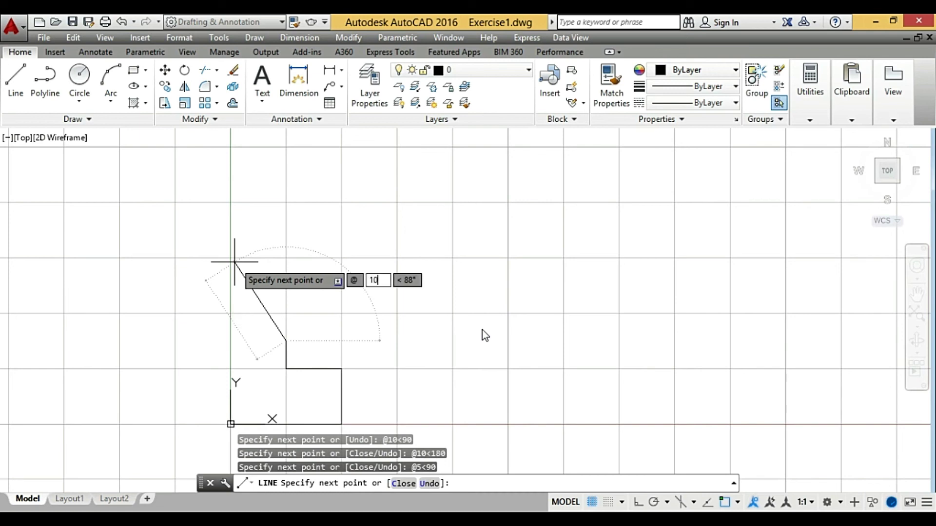
key(Tab)
text(0)
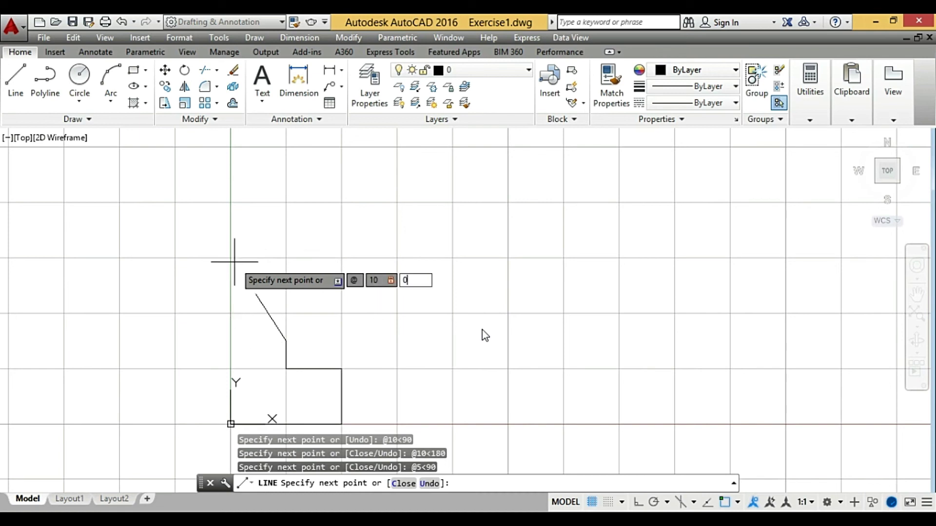
key(Return)
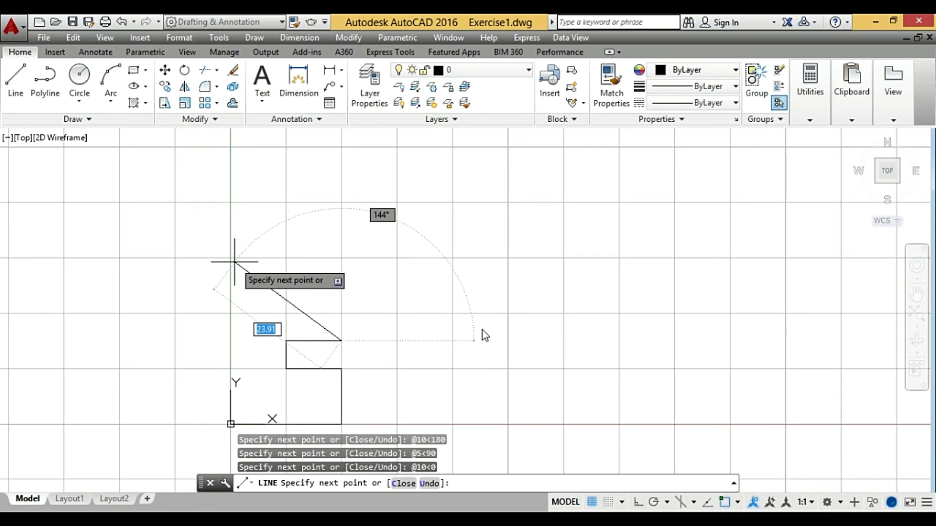
text(@)
text(10)
key(Tab)
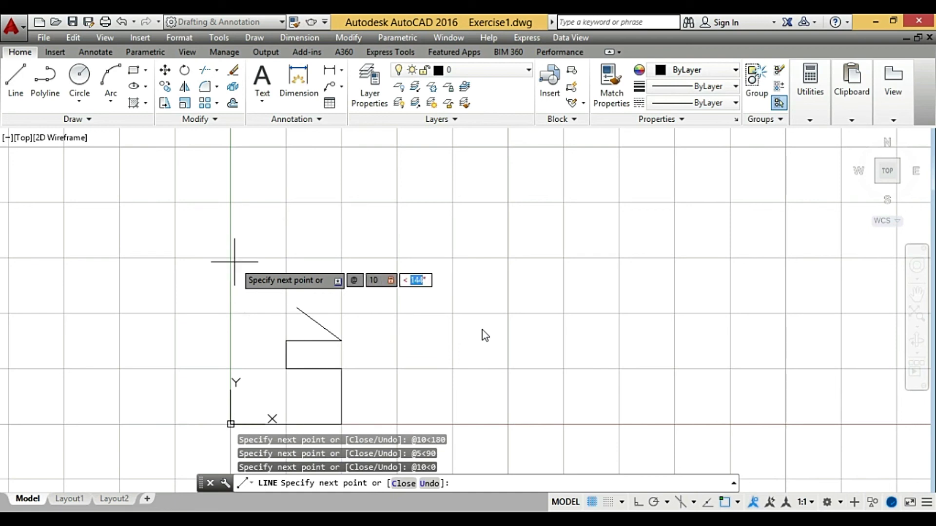
text(90)
key(Return)
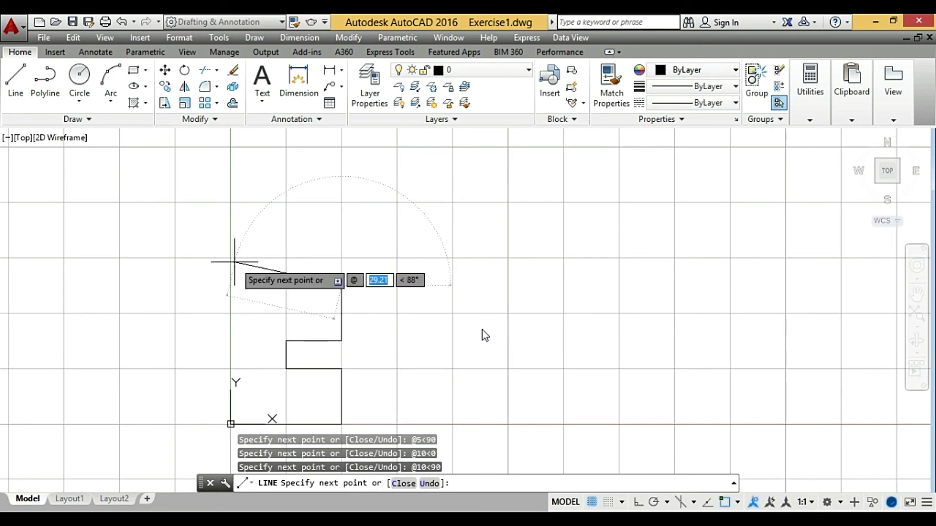
text(10)
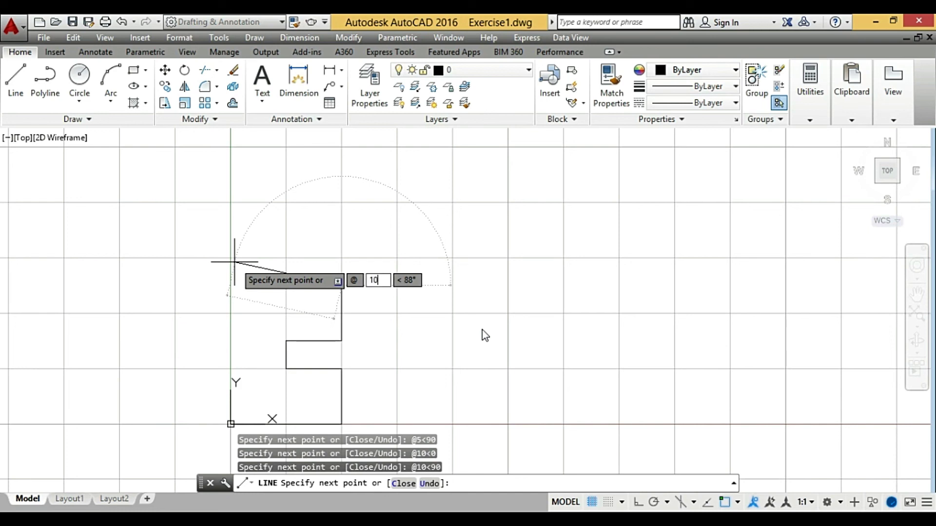
key(Tab)
text(180)
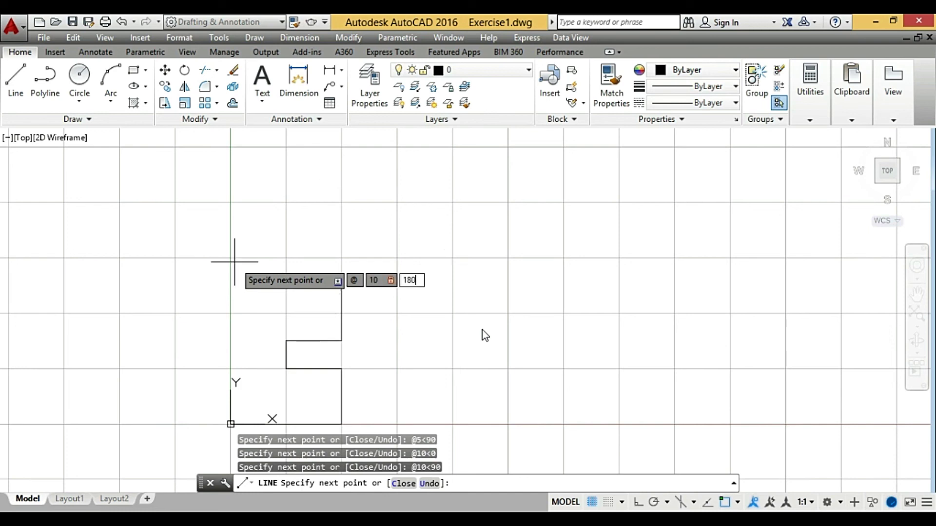
key(Return)
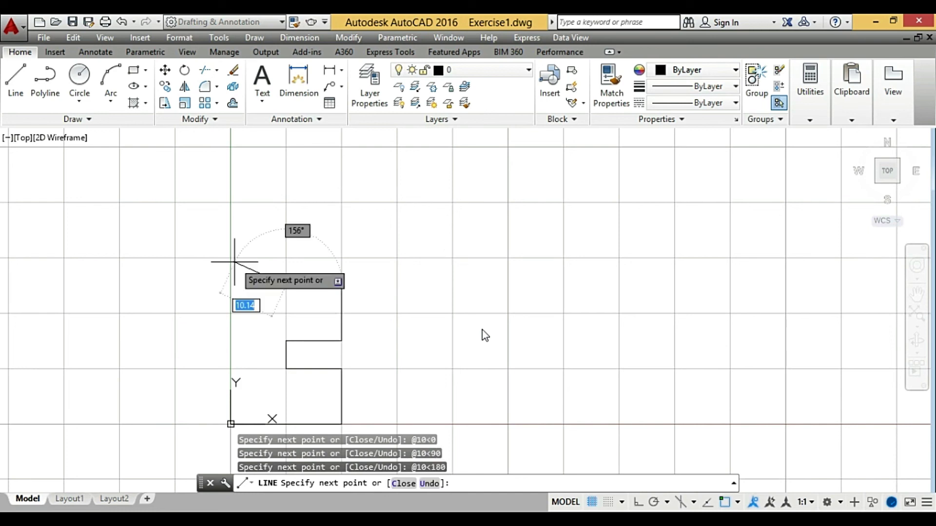
- Draw the upper notch's vertical inner edge with relative polar coordinates @5<90
text(@)
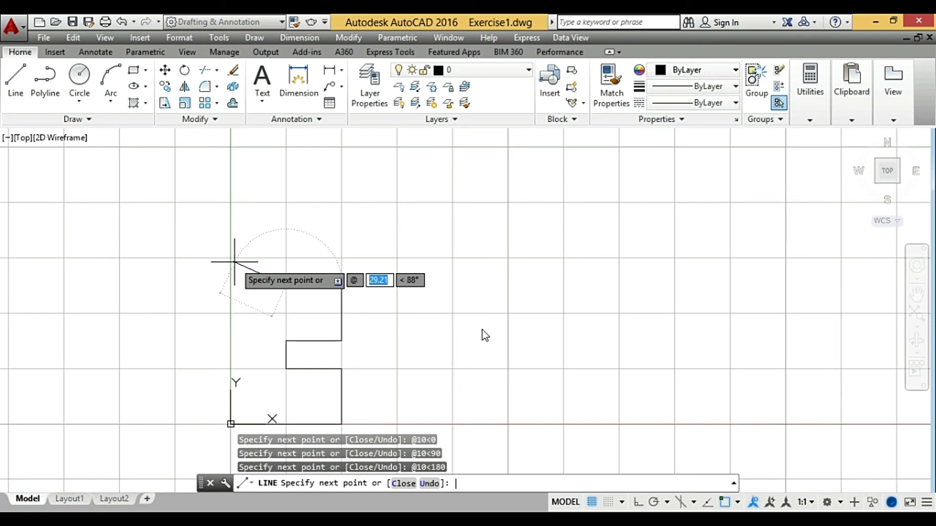
text(5)
key(Tab)
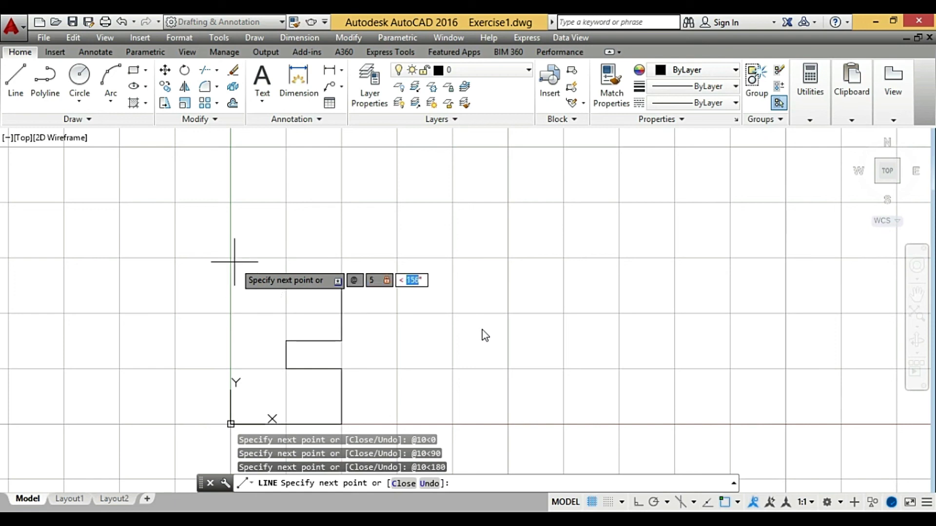
text(90)
key(Return)
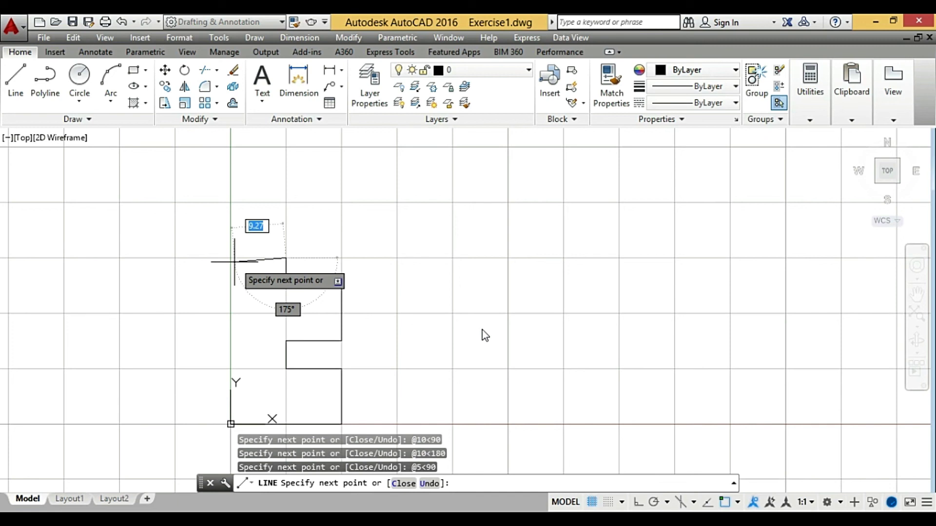
text(@)
text(10)
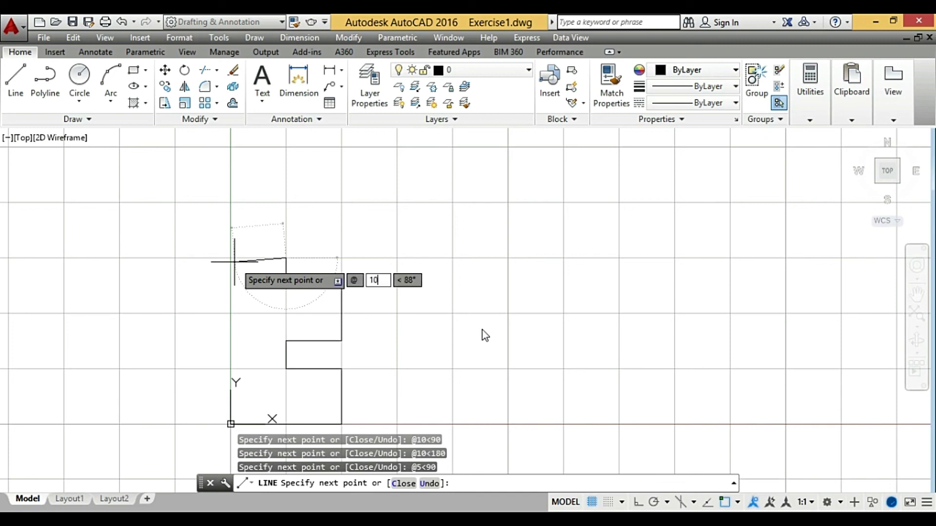
key(Tab)
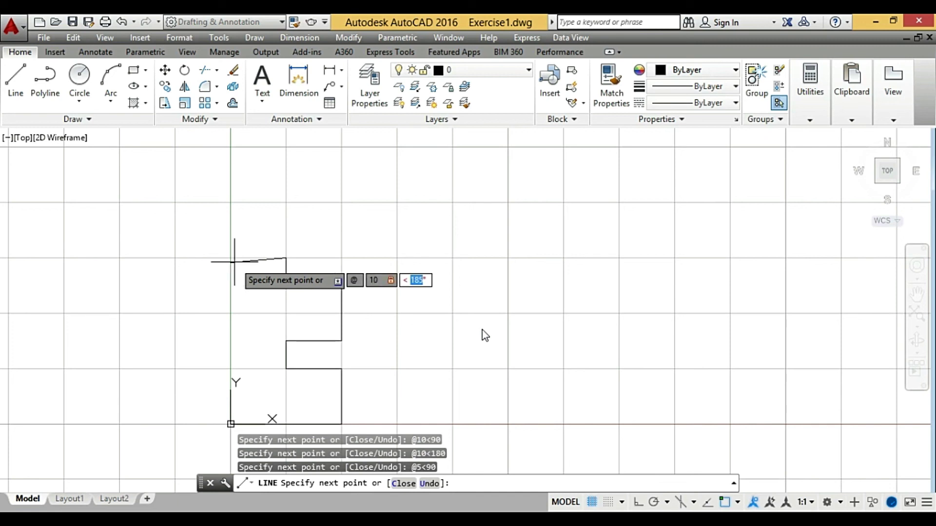
text(0)
key(Return)
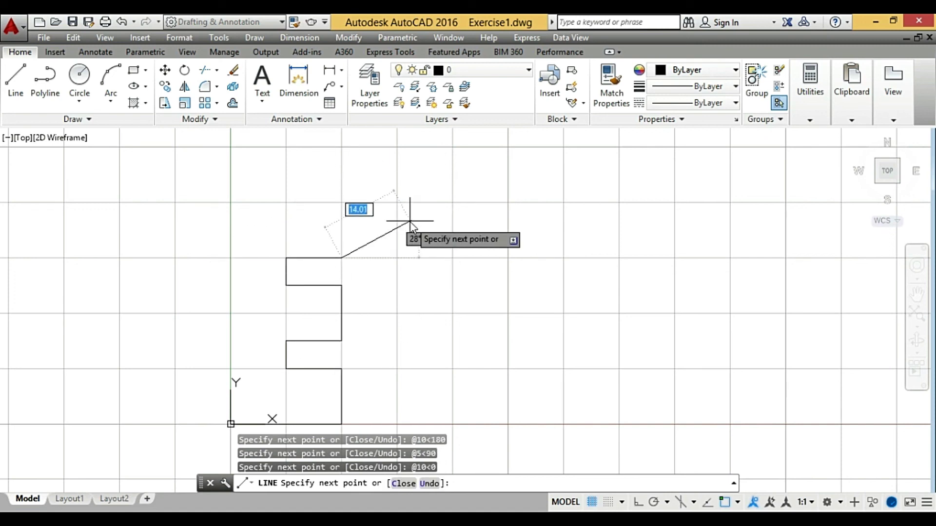
text(@)
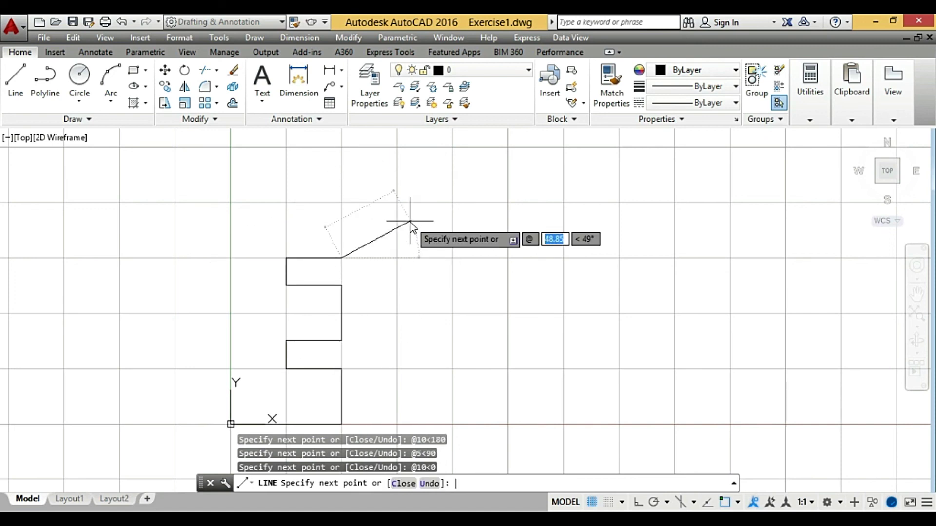
text(10)
key(Tab)
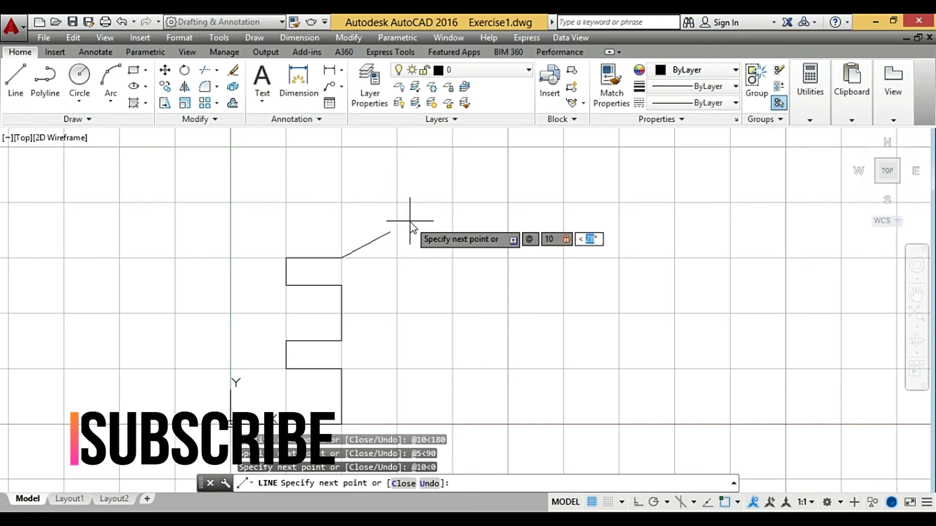
text(90)
key(Return)
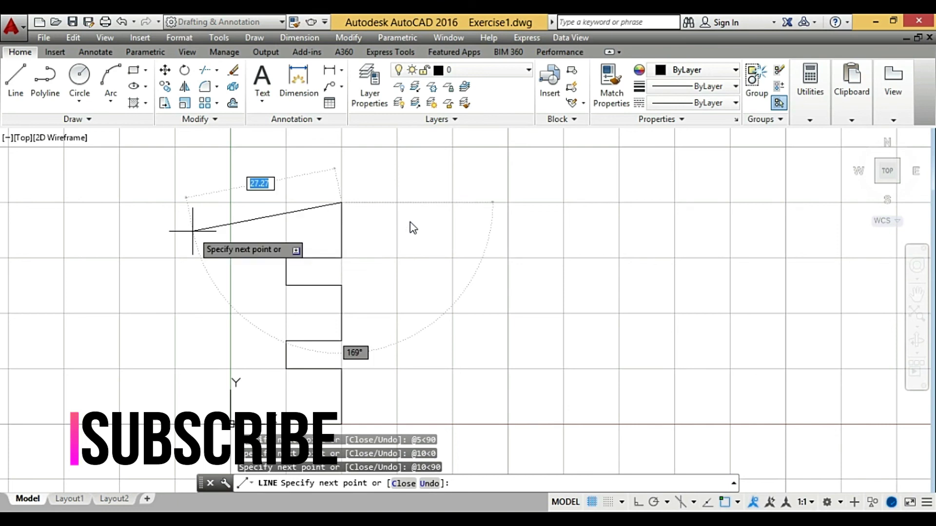
text(@)
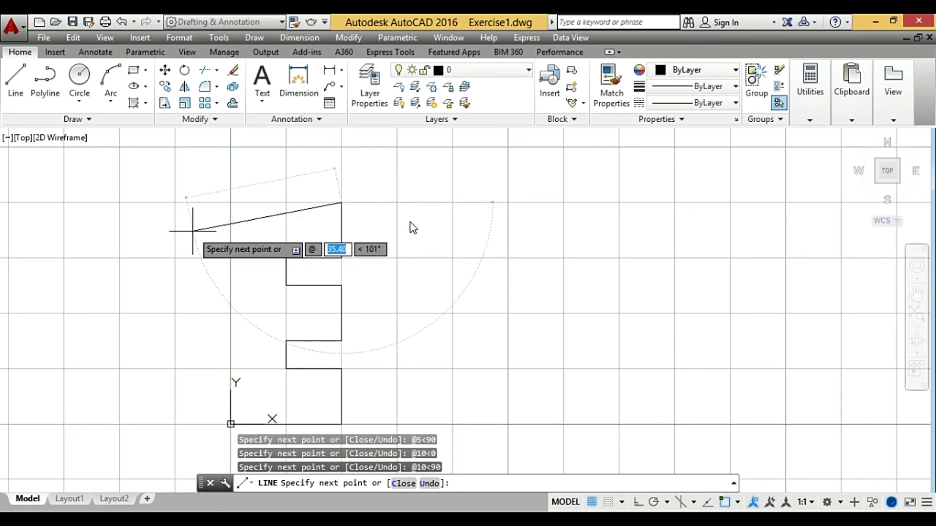
text(20)
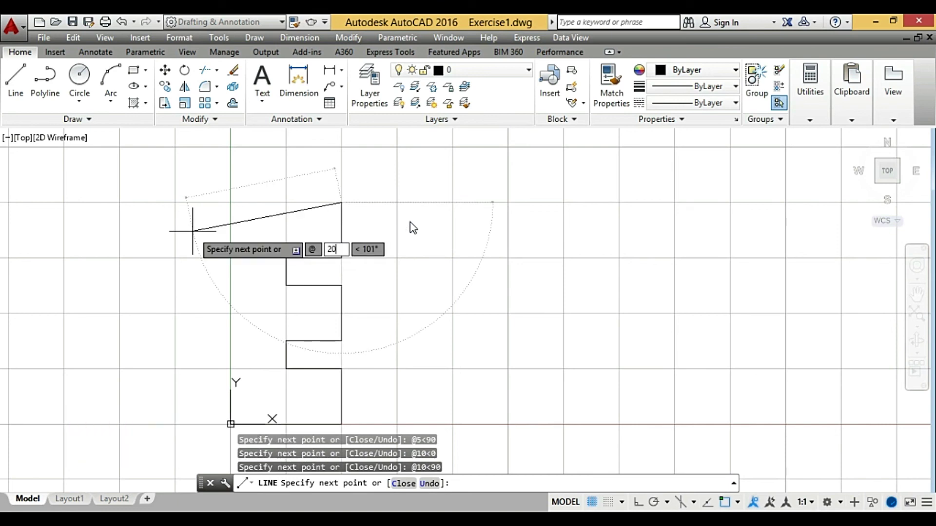
key(Tab)
text(180)
key(Return)
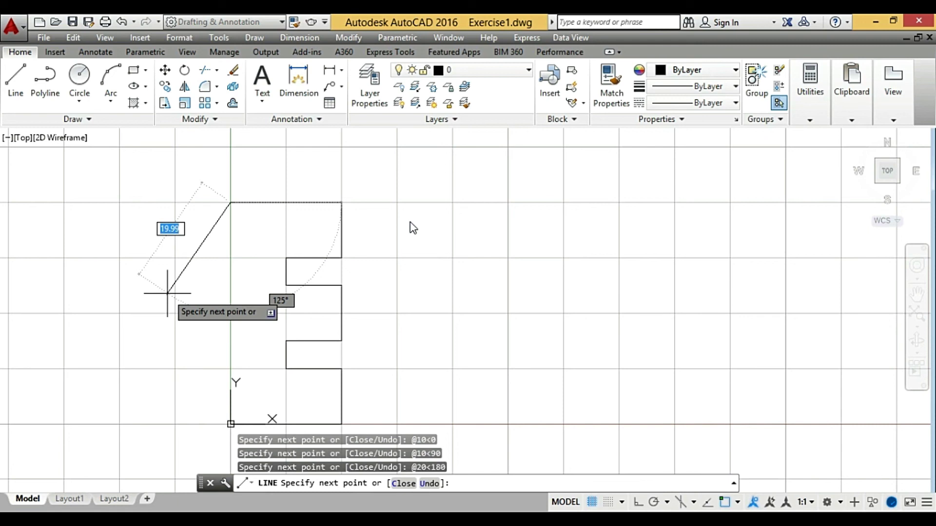
text(@)
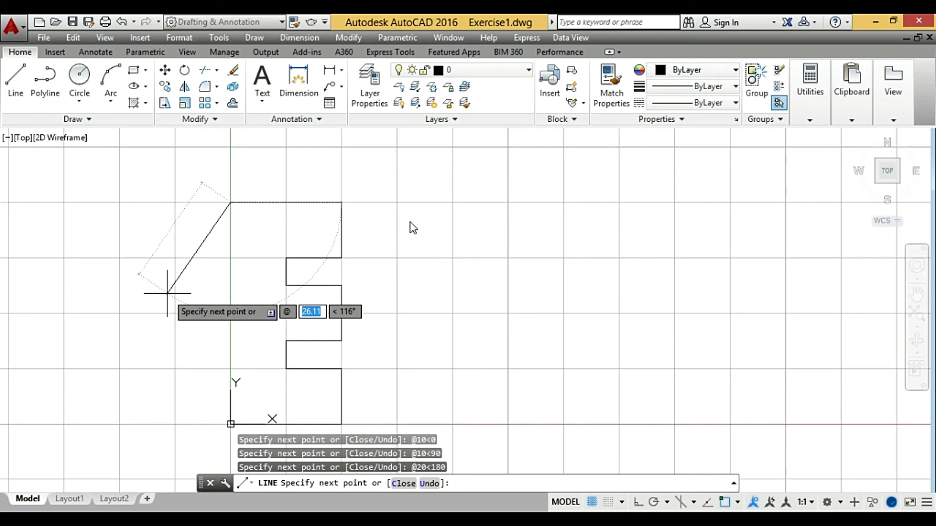
text(40)
key(Tab)
text(270)
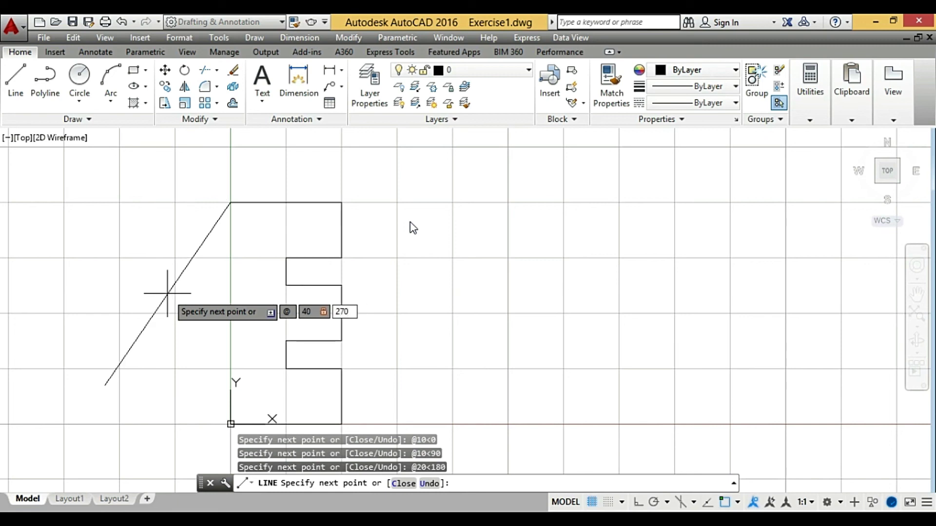
key(Return)
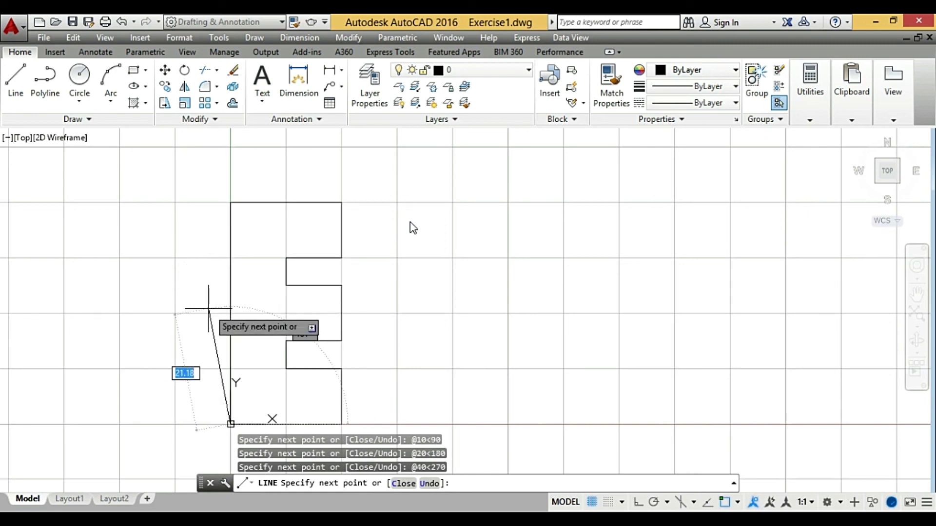
key(Escape)
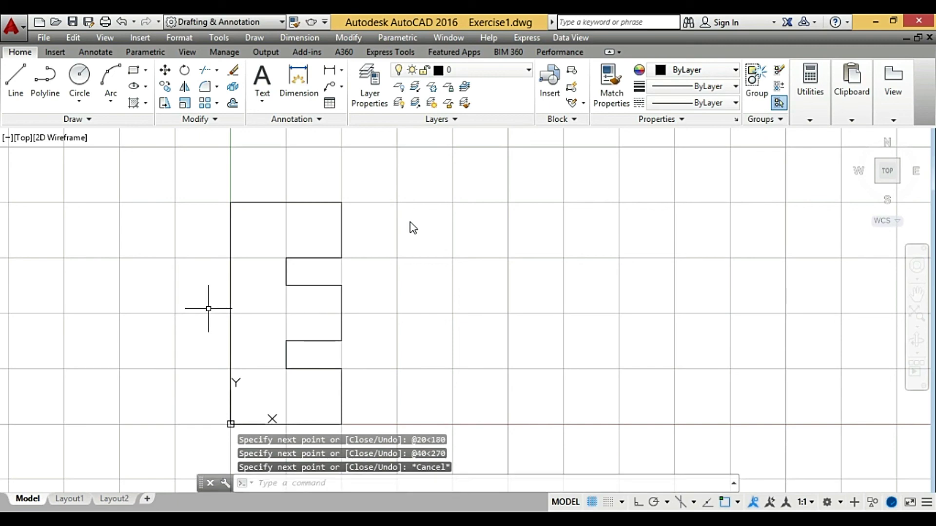
scroll(221, 303, down, 2)
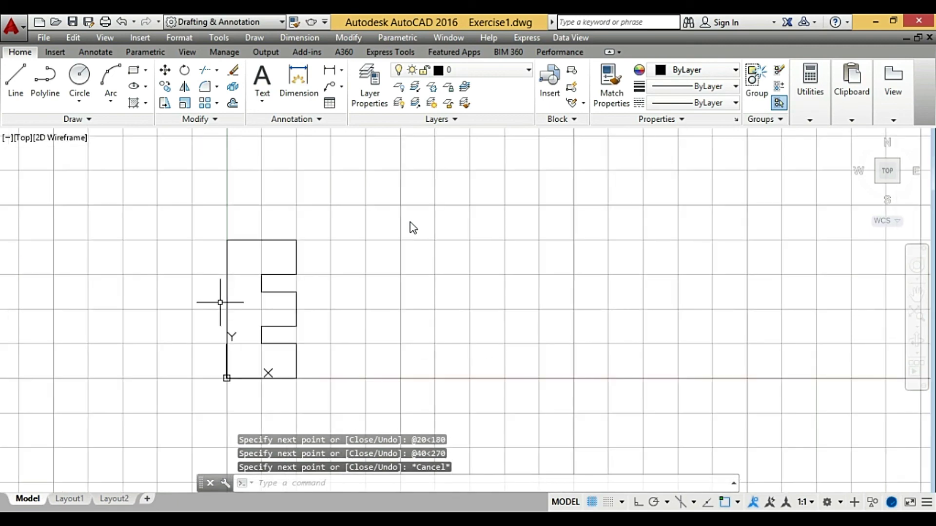
scroll(181, 281, up, 2)
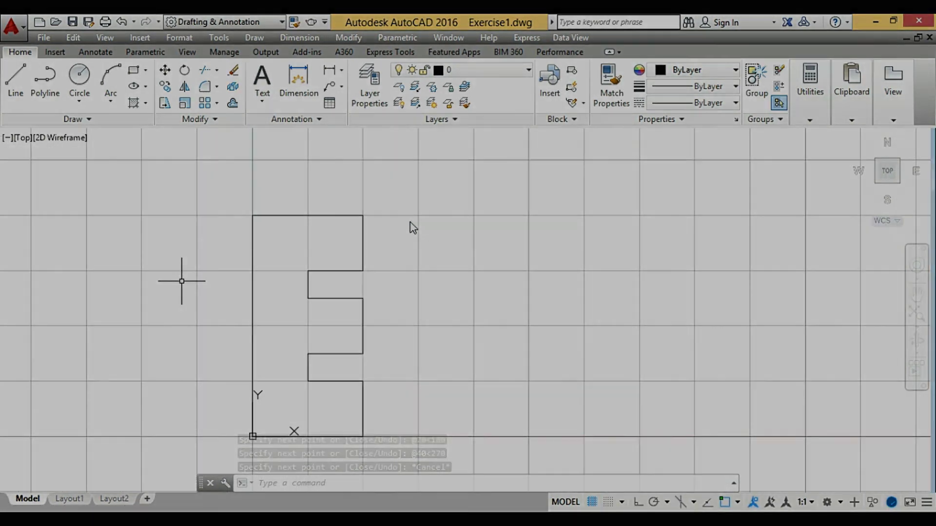